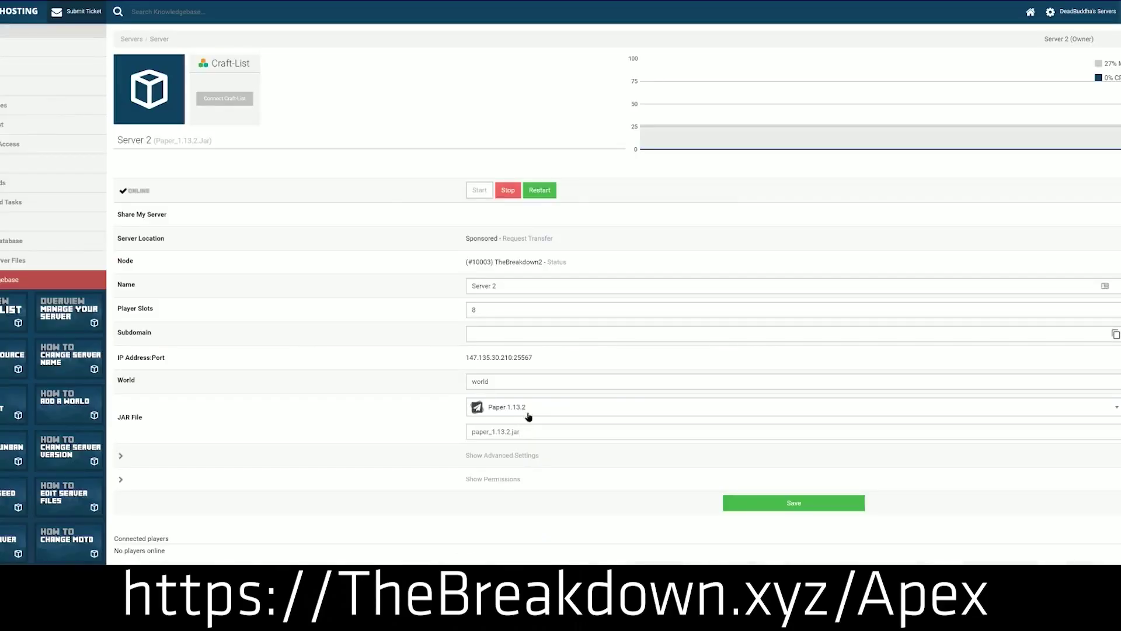
- Switch the server JAR to Minecraft 1.15 and keep the existing world
left_click(528, 409)
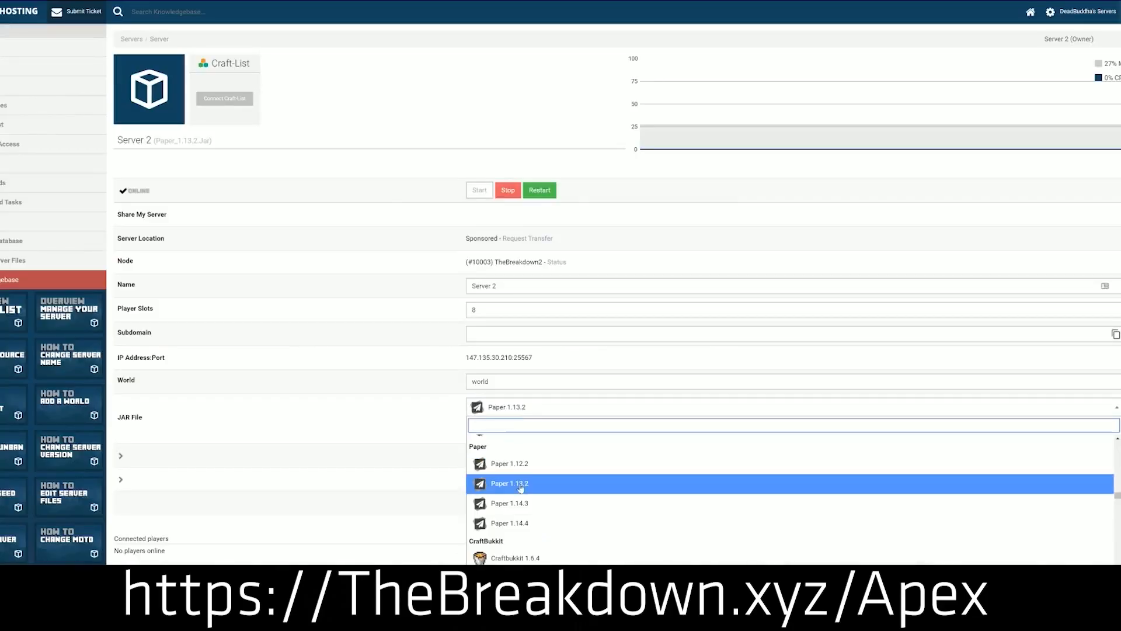
scroll(521, 487, "down", 3)
scroll(521, 487, "down", 3)
scroll(521, 487, "down", 3)
scroll(521, 487, "down", 2)
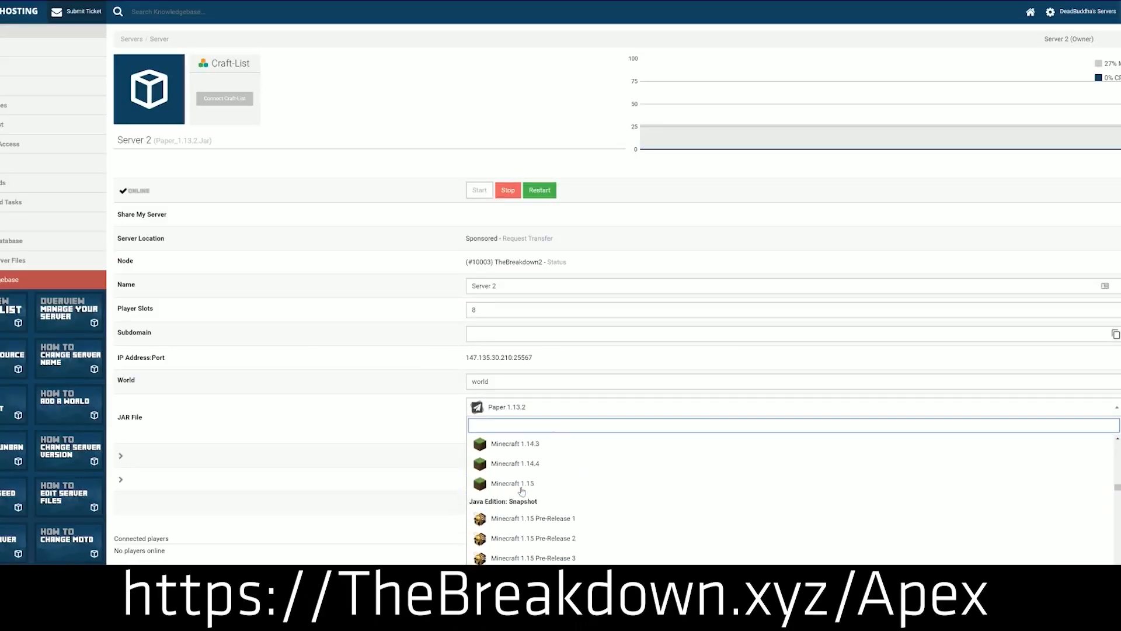
scroll(521, 491, "down", 2)
scroll(522, 494, "down", 1)
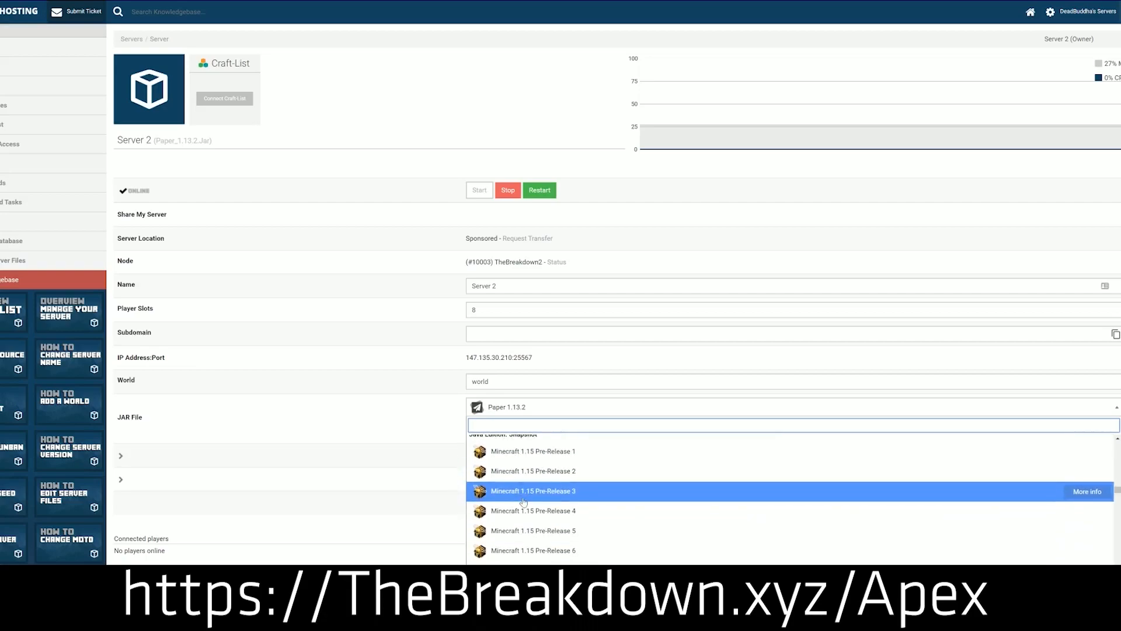
scroll(523, 501, "down", 2)
scroll(523, 501, "down", 3)
scroll(521, 504, "down", 1)
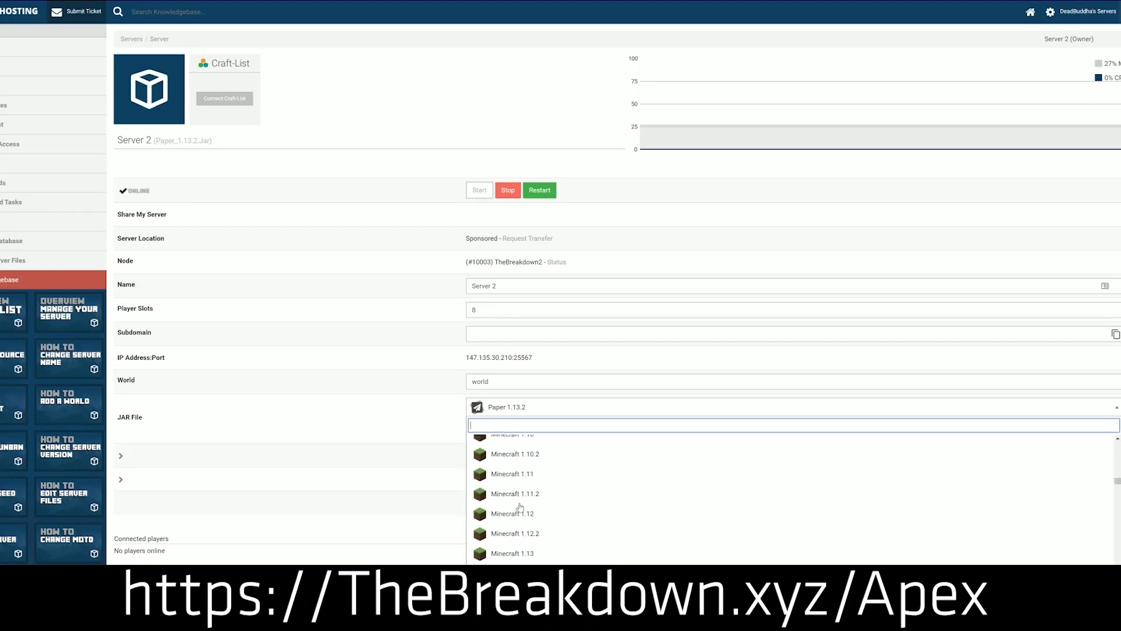
scroll(521, 506, "down", 2)
scroll(527, 513, "down", 2)
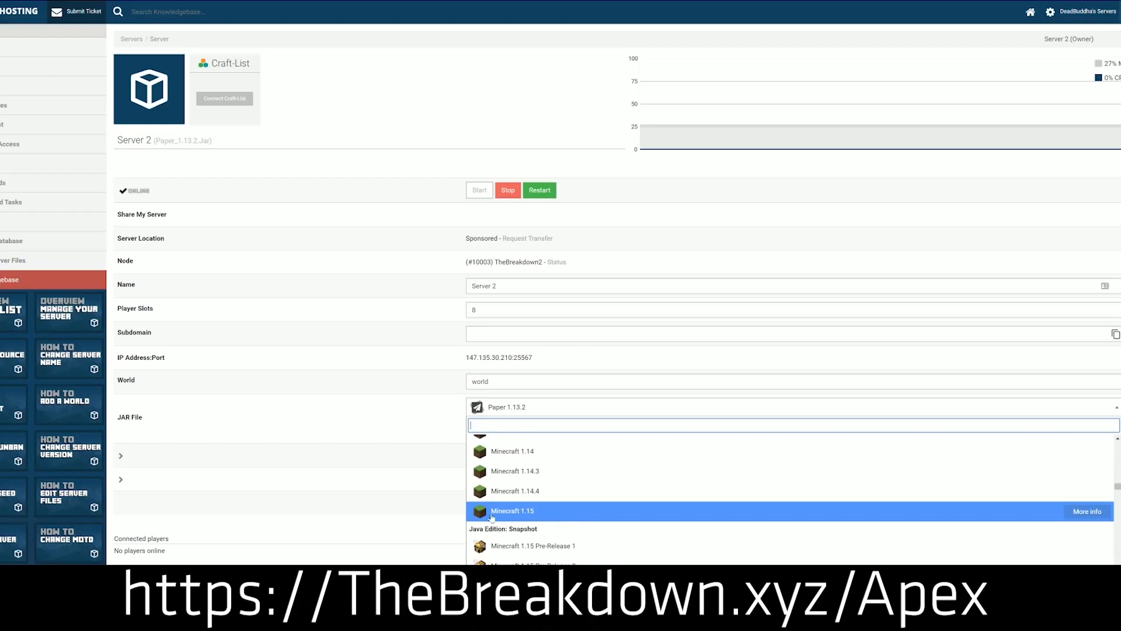
left_click(575, 515)
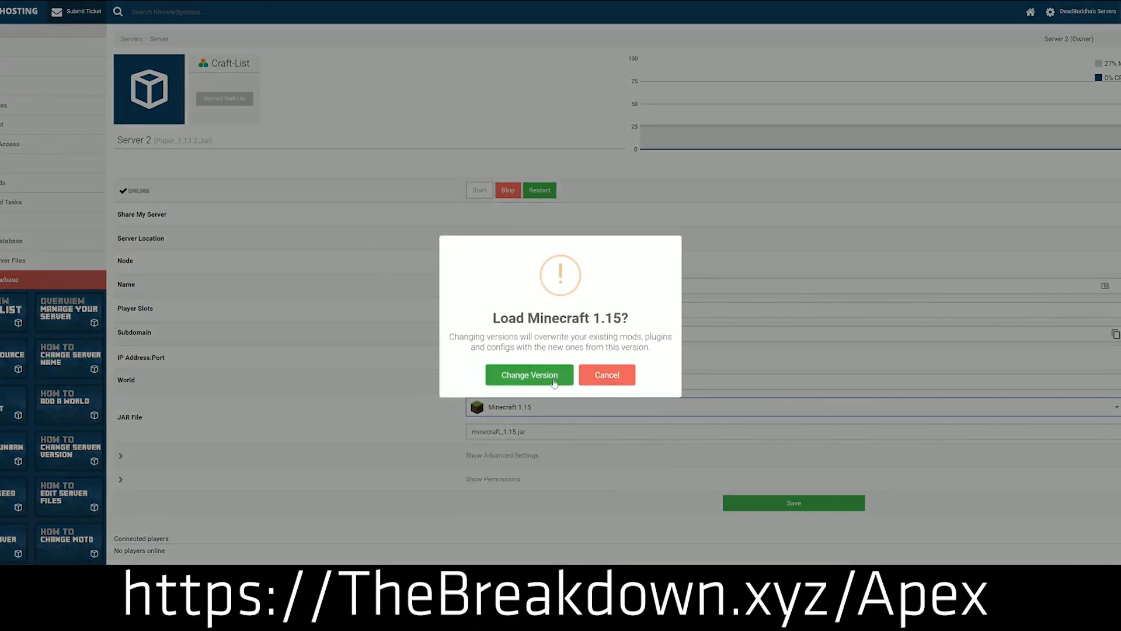
left_click(523, 375)
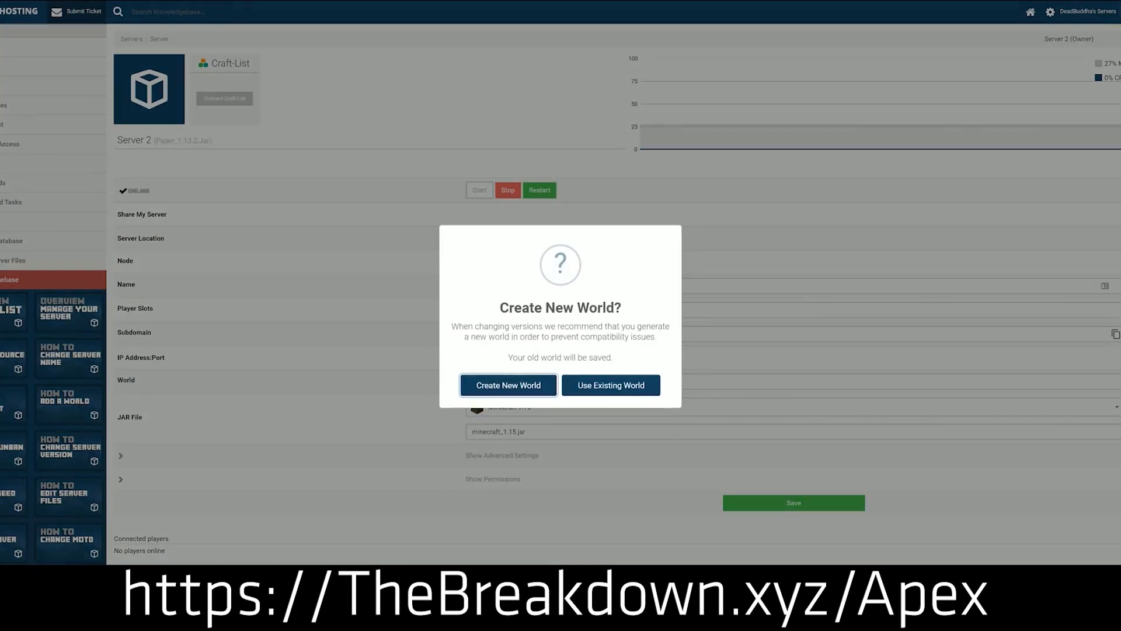
left_click(613, 384)
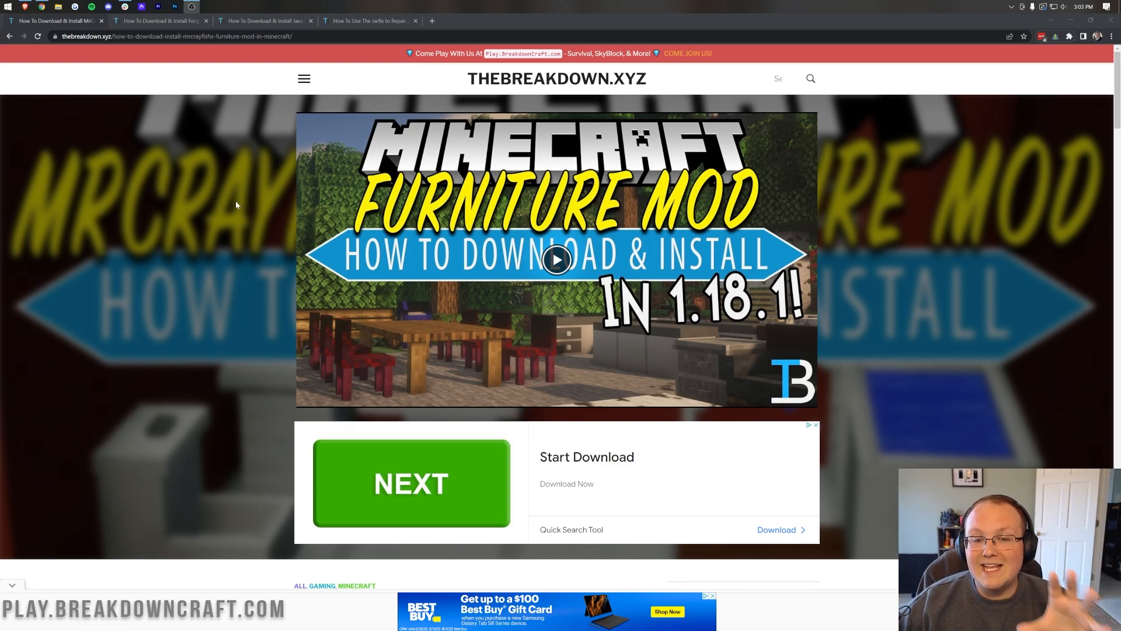
scroll(236, 201, "down", 3)
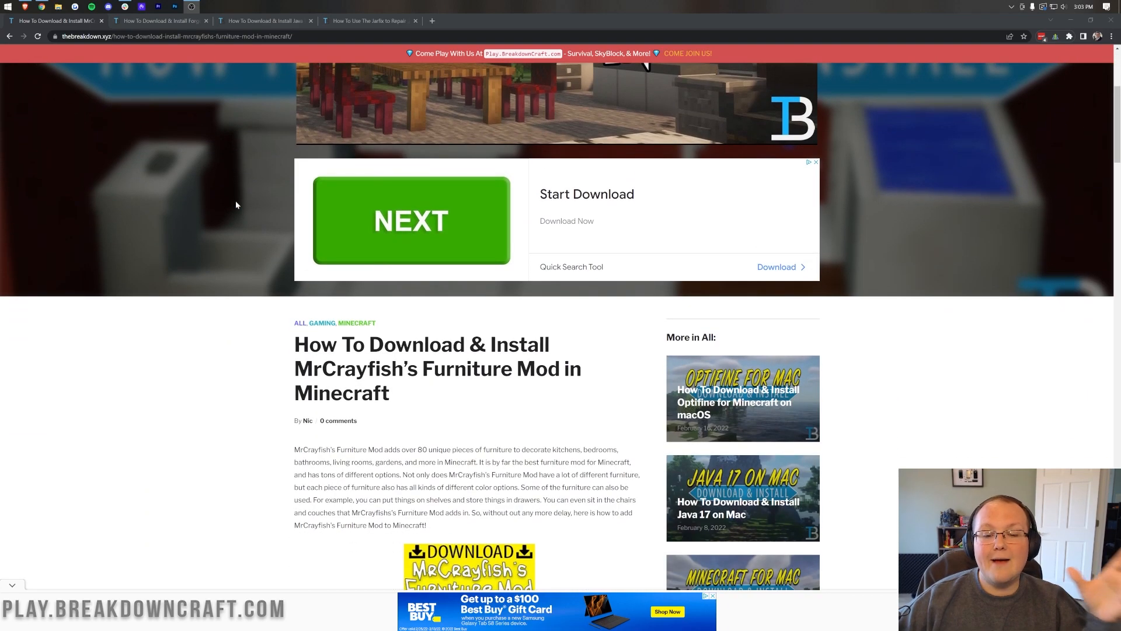
scroll(236, 201, "down", 3)
scroll(236, 201, "down", 2)
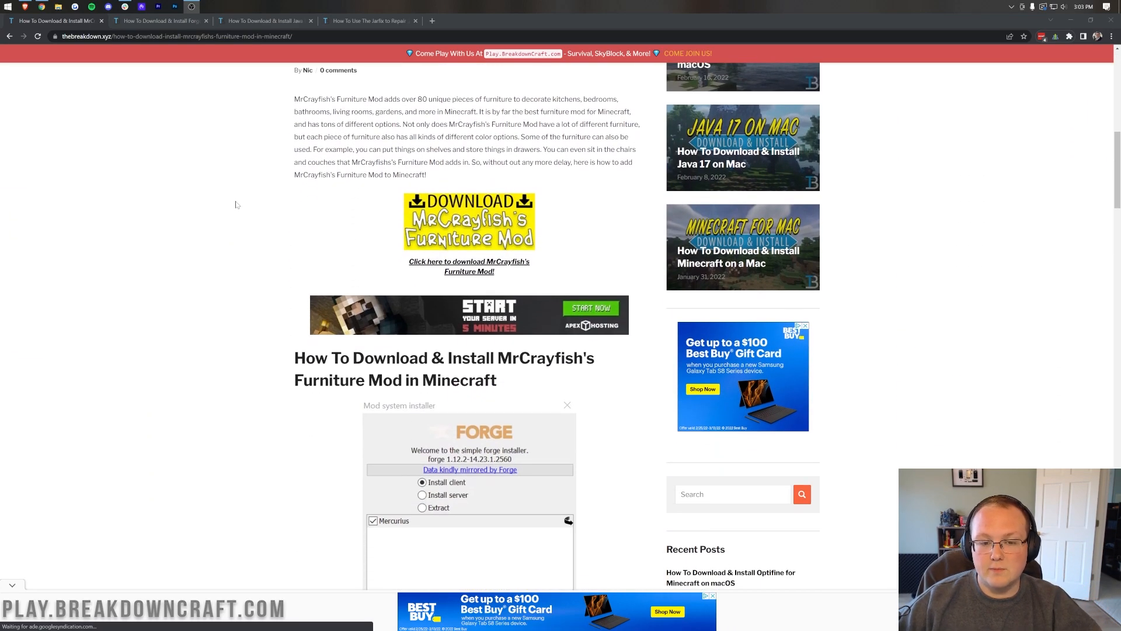
scroll(236, 203, "down", 1)
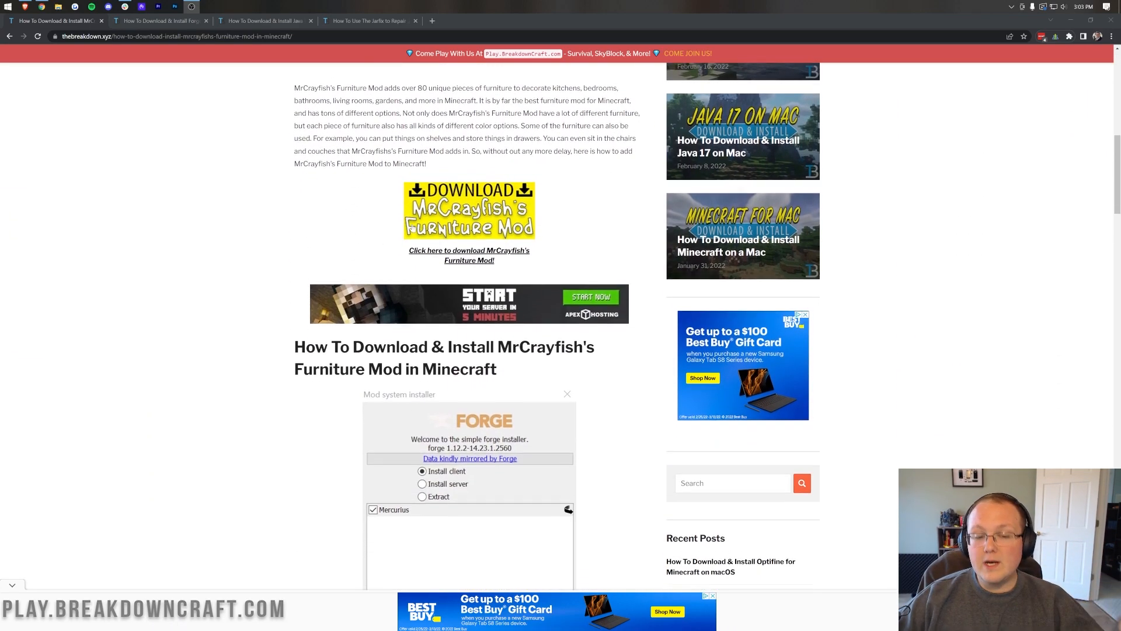
scroll(236, 203, "down", 2)
scroll(236, 204, "up", 4)
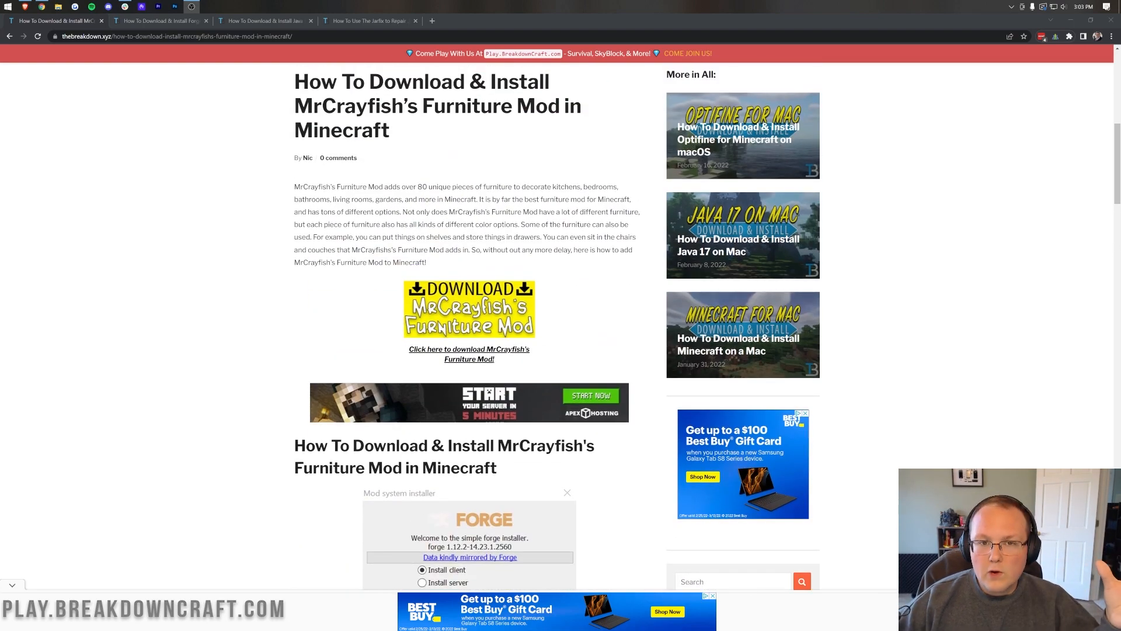
scroll(511, 200, "down", 1)
scroll(513, 201, "down", 1)
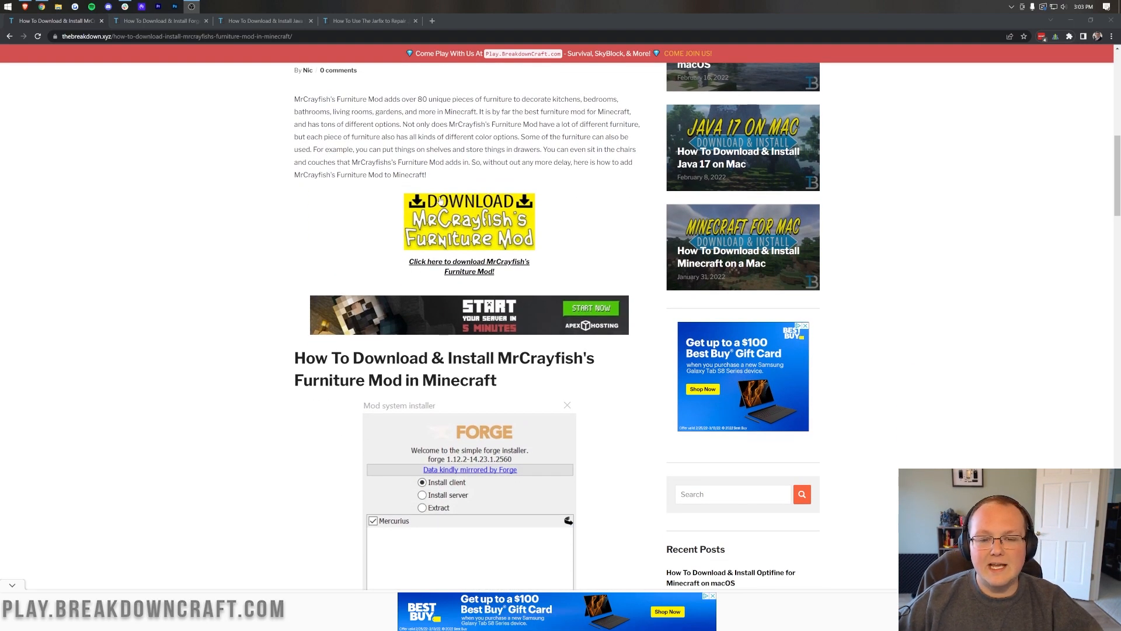
- Follow the article's Download MrCrayfish's Furniture Mod link to CurseForge
left_click(456, 227)
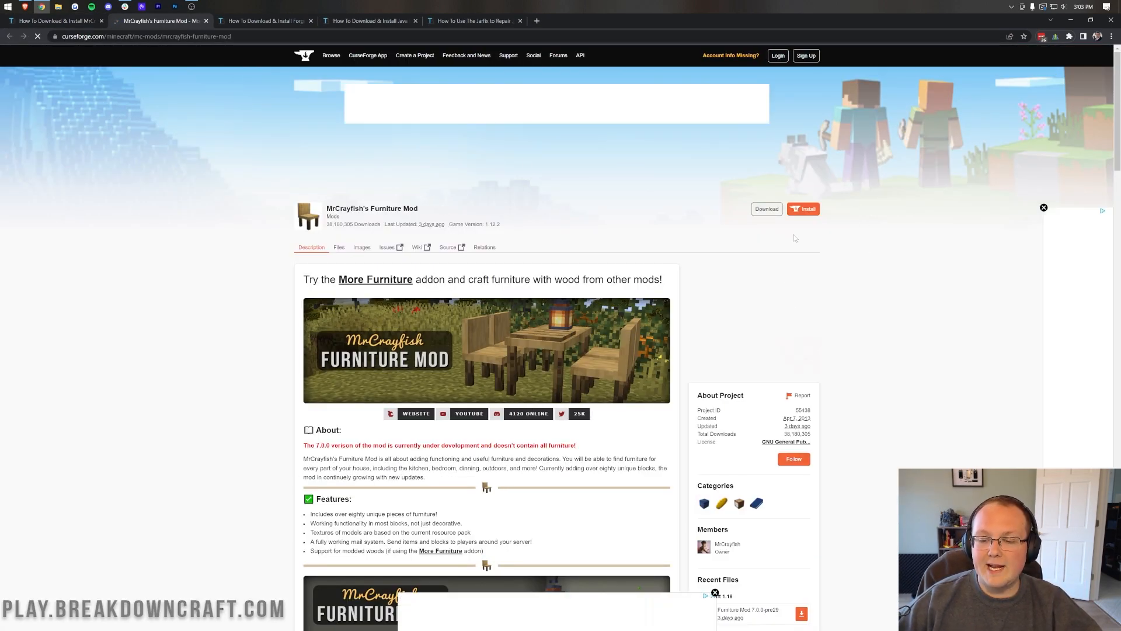
scroll(732, 244, "down", 4)
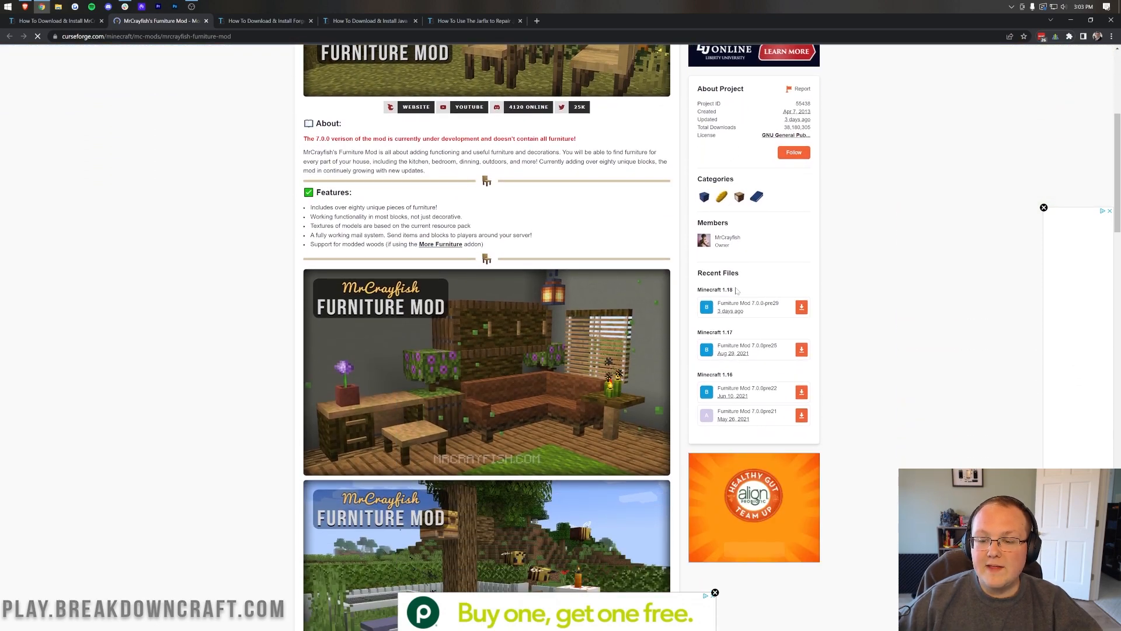
- Download the newest Minecraft 1.18 Furniture Mod jar from the recent files list
left_click_drag(720, 290, 698, 290)
left_click(694, 297)
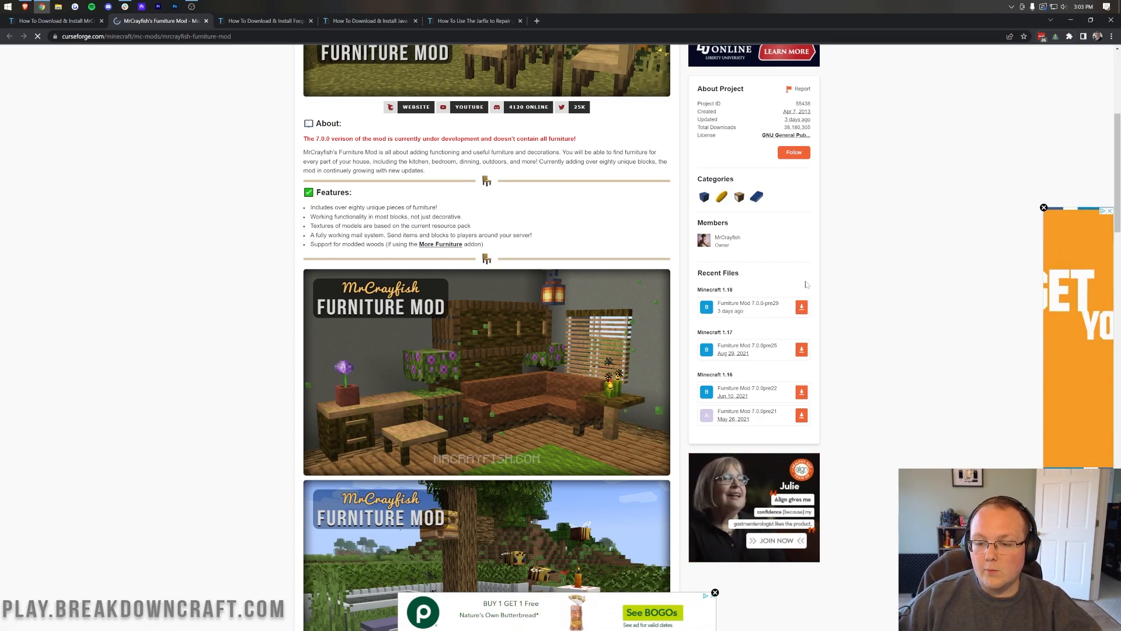
left_click(801, 308)
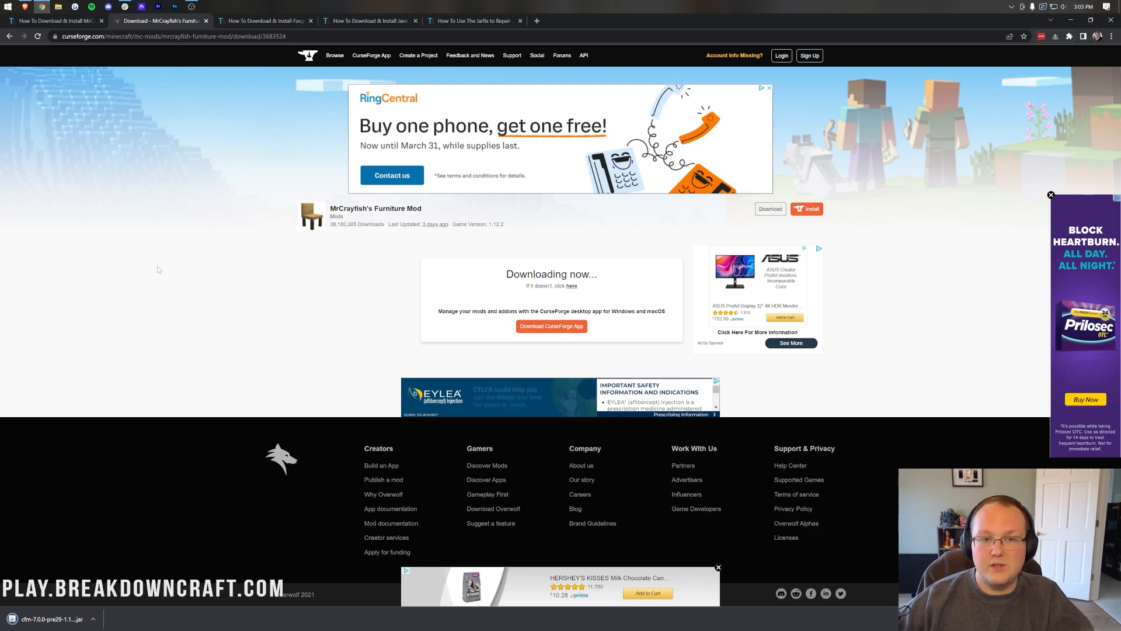
left_click(261, 20)
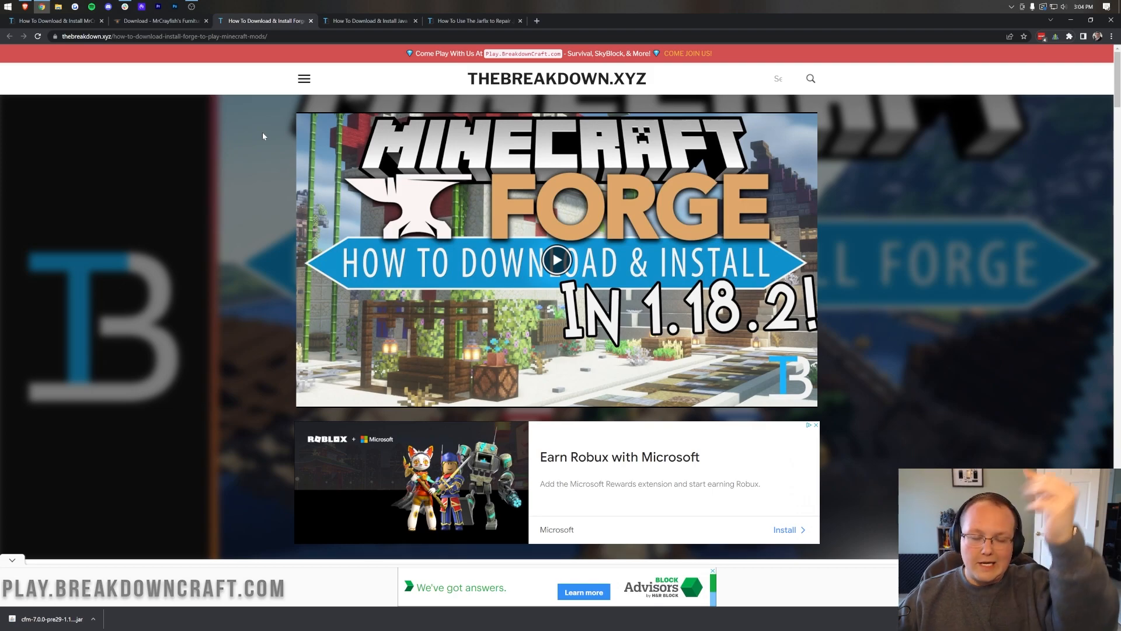
scroll(262, 132, "down", 3)
scroll(263, 140, "down", 2)
scroll(265, 152, "down", 3)
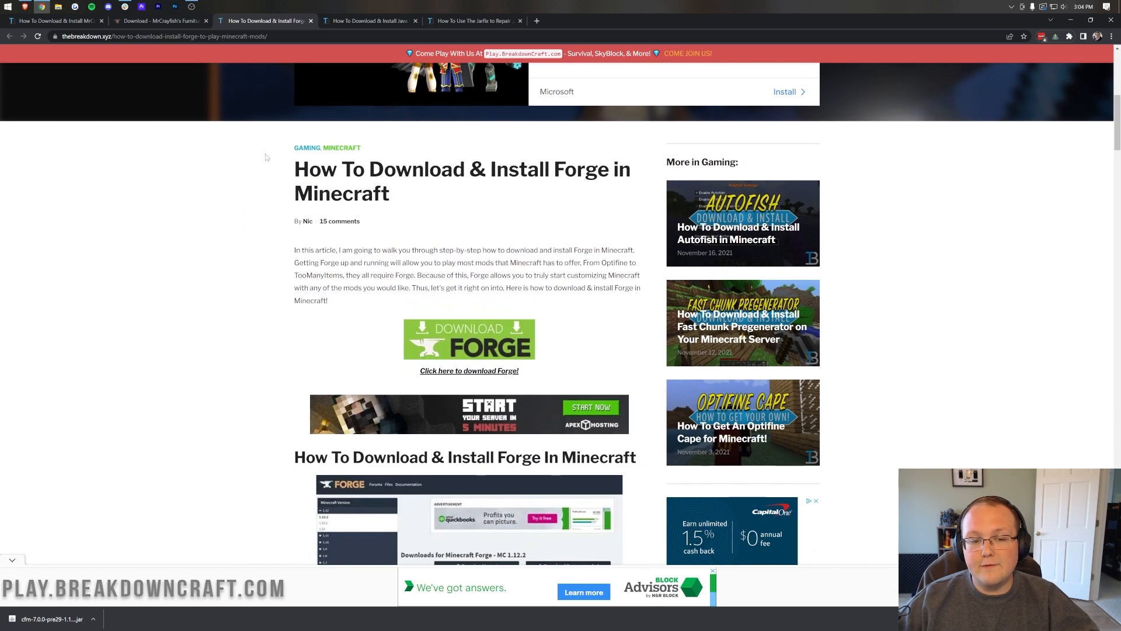
scroll(264, 152, "down", 1)
scroll(265, 156, "up", 1)
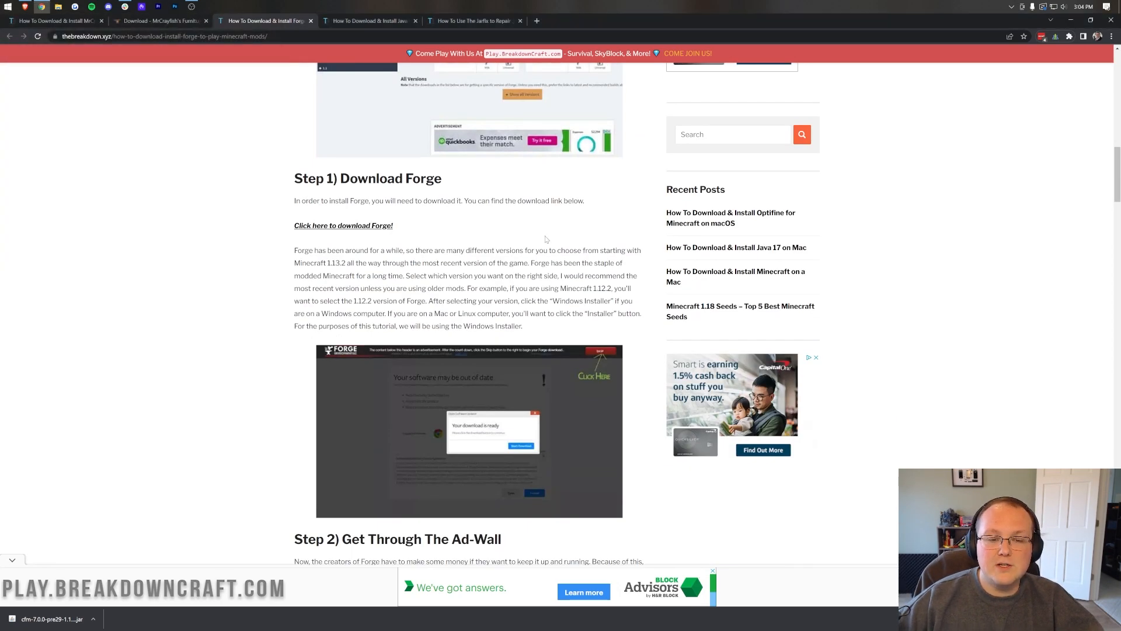
scroll(667, 251, "up", 3)
scroll(667, 252, "down", 1)
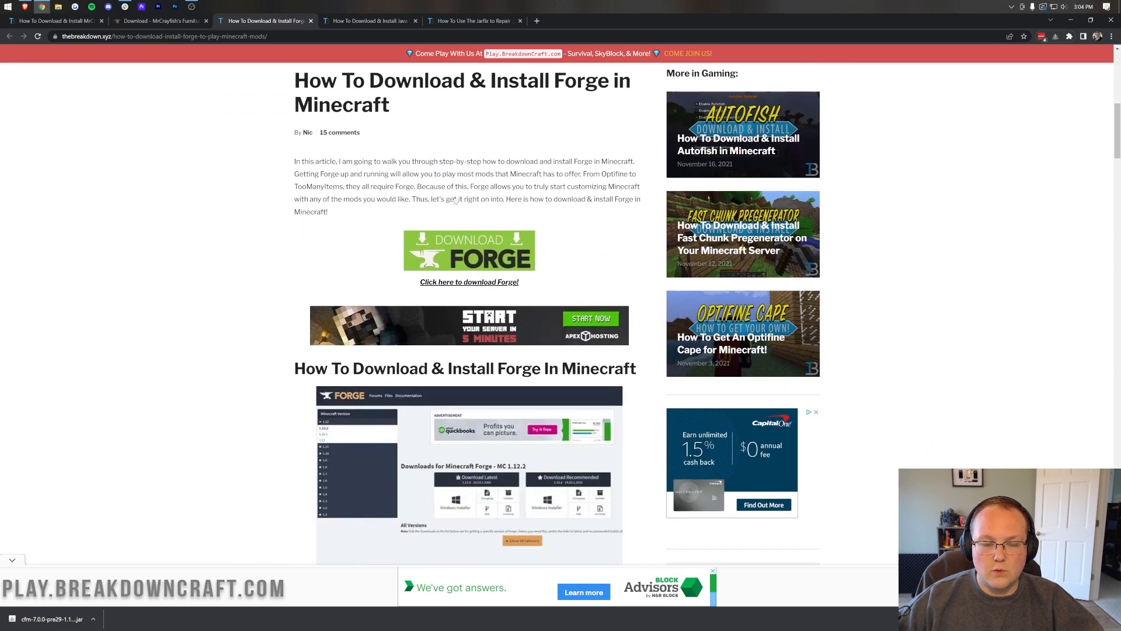
scroll(667, 252, "down", 1)
- Follow the article's Download Forge link to the official Forge site
left_click(480, 204)
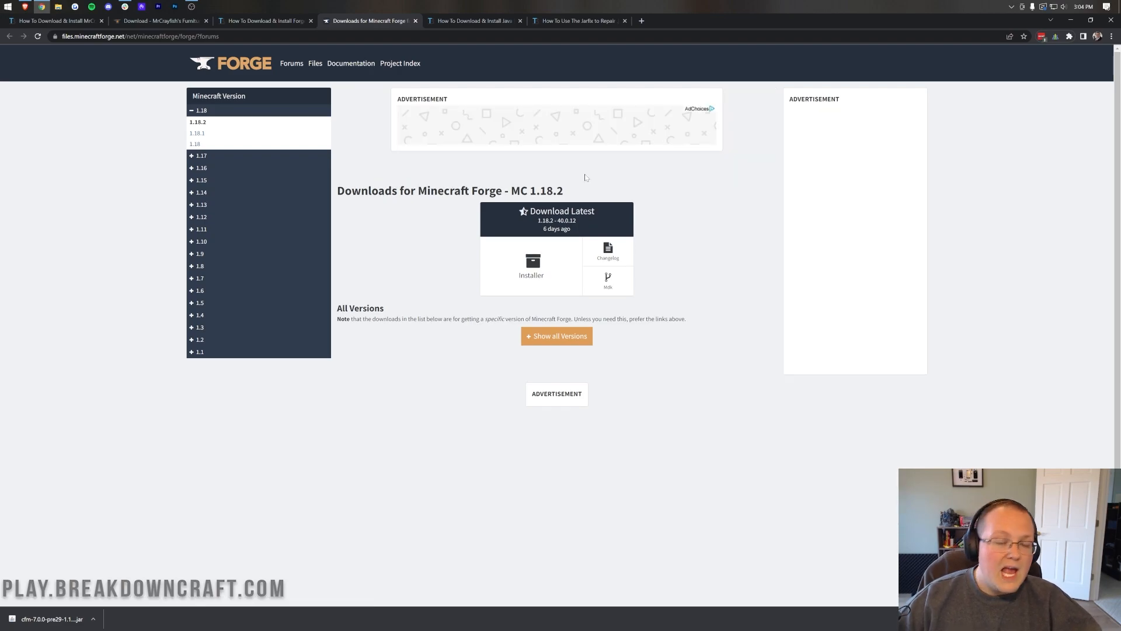
- Request the latest Forge 1.18.2 installer from the MC 1.18.2 downloads page
left_click_drag(566, 191, 530, 190)
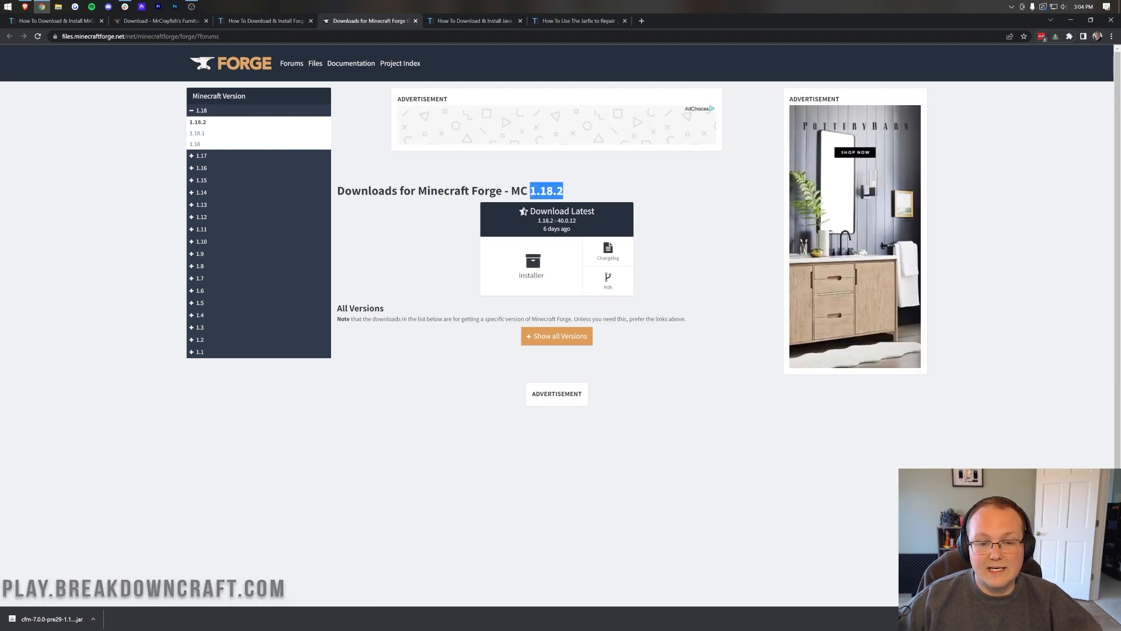
left_click(571, 192)
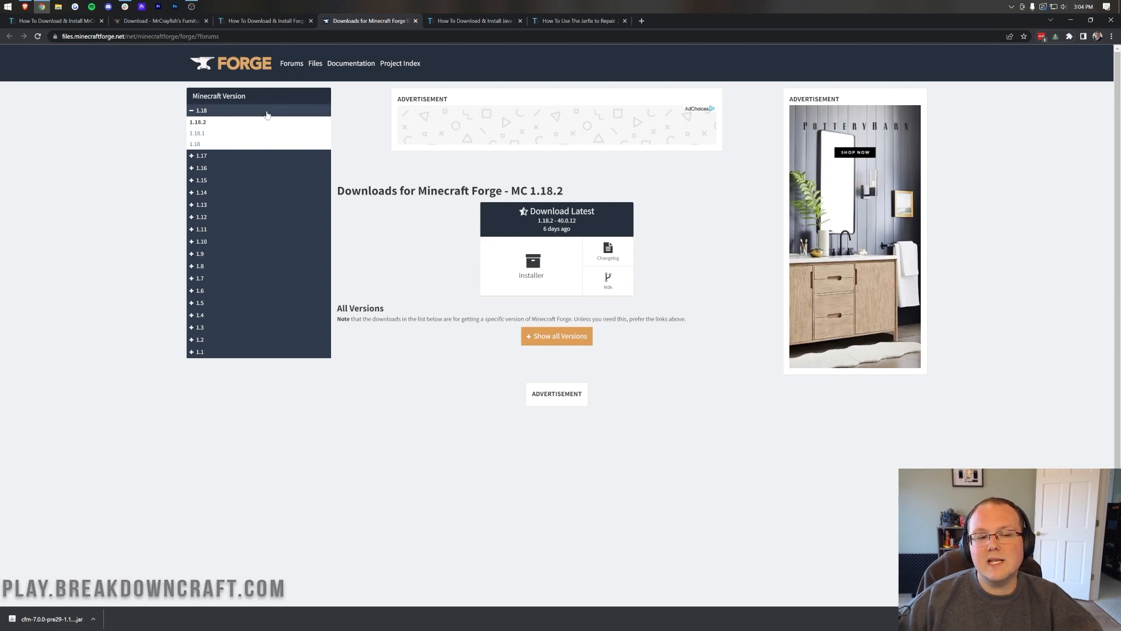
left_click(215, 110)
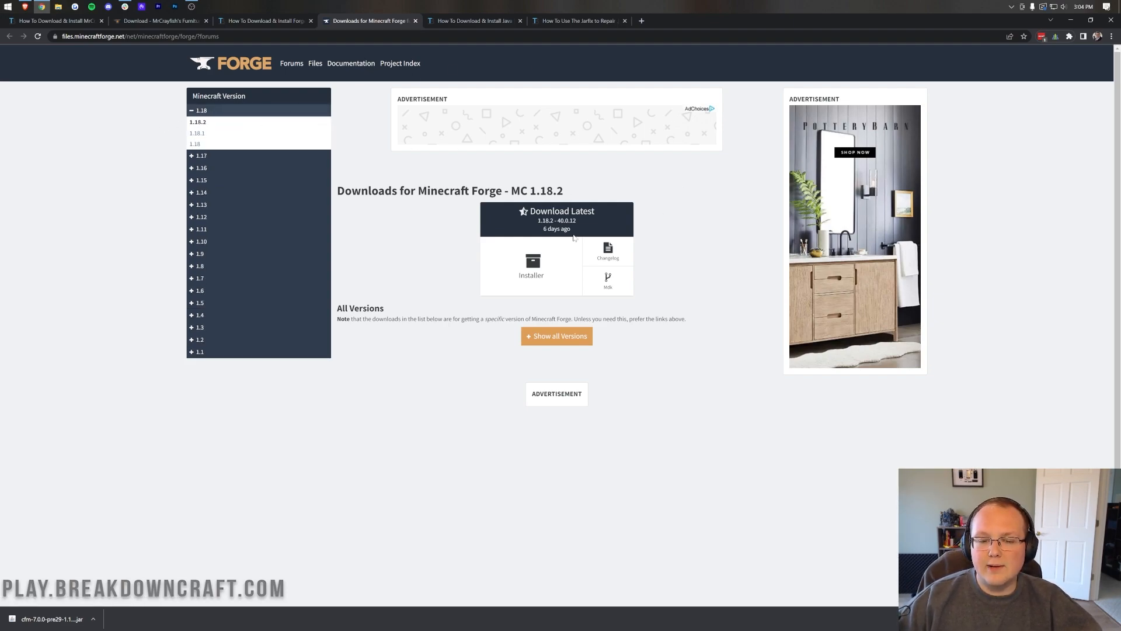
left_click(532, 267)
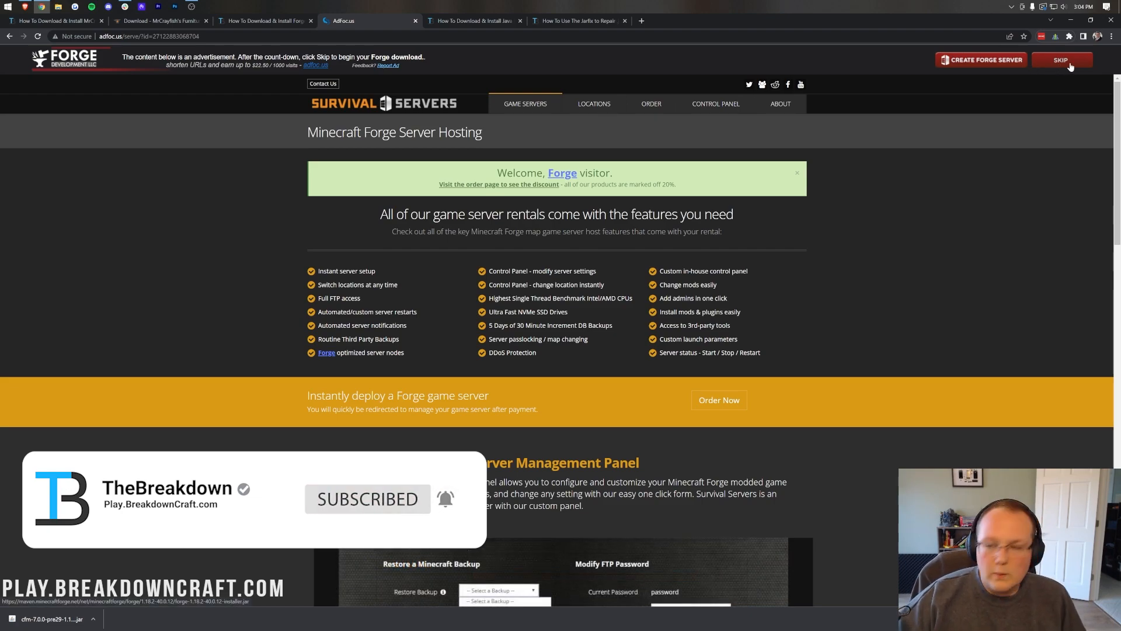
- Skip the ad to download the Forge 1.18.2 installer, then minimise the browser
left_click(1070, 67)
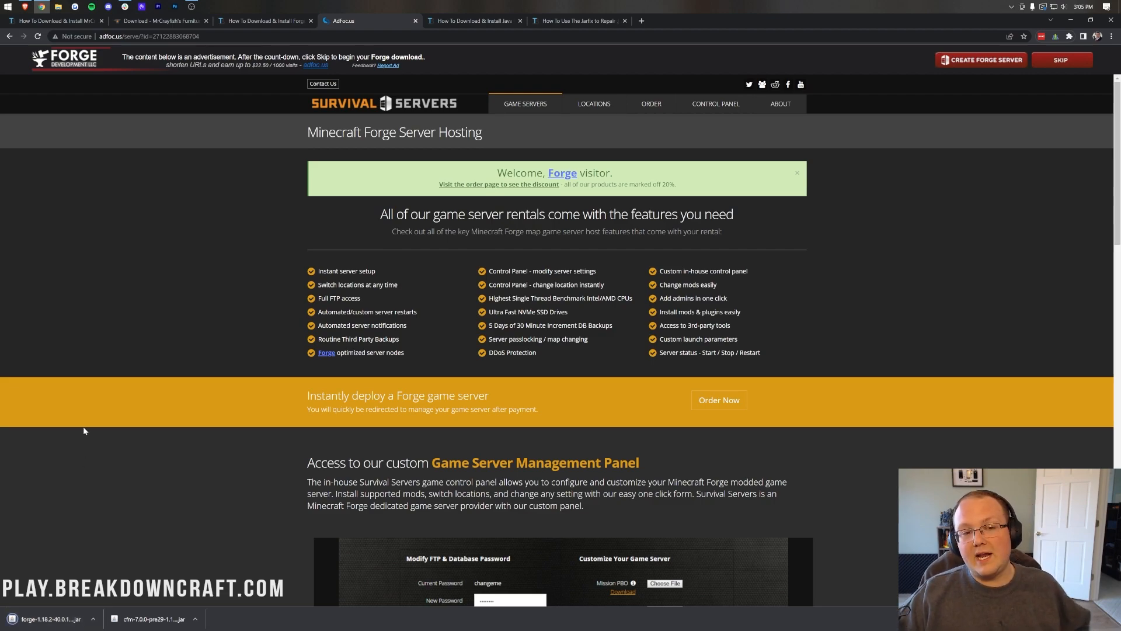
left_click(513, 23)
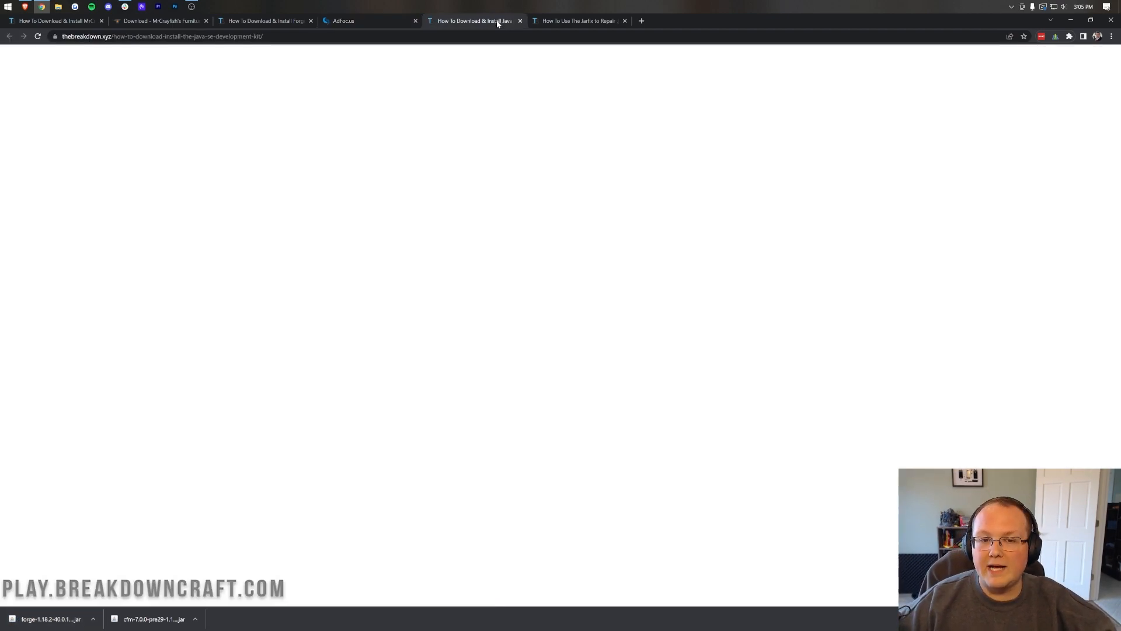
left_click(1071, 20)
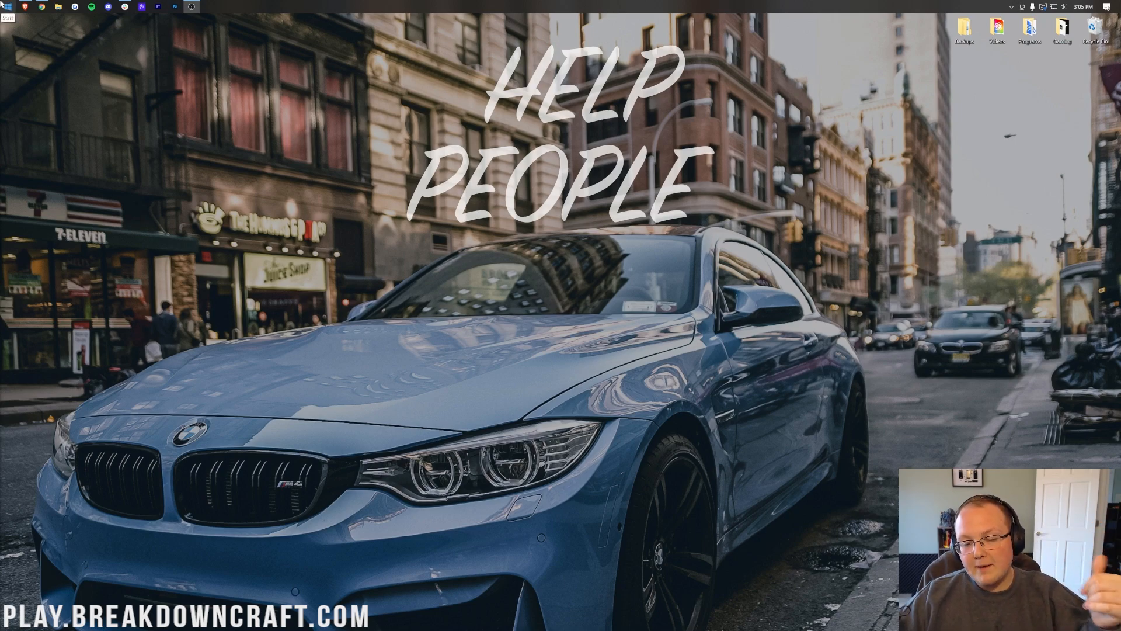
- Move both downloaded jar files from Downloads onto the desktop and close the folder
left_click(2, 6)
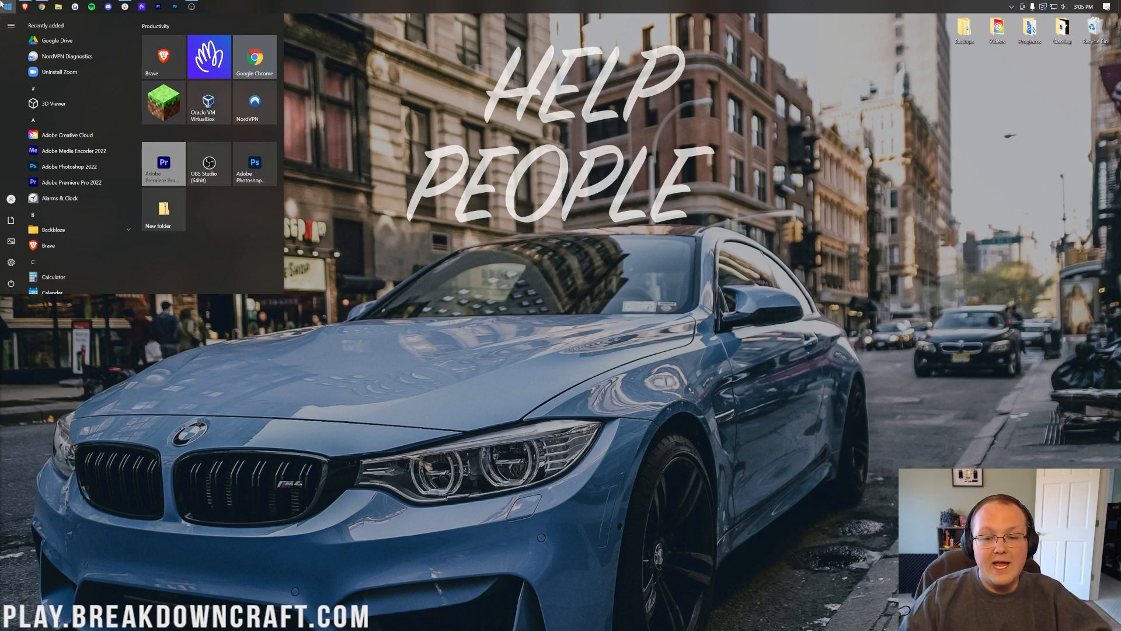
type("down")
mouse_move(78, 65)
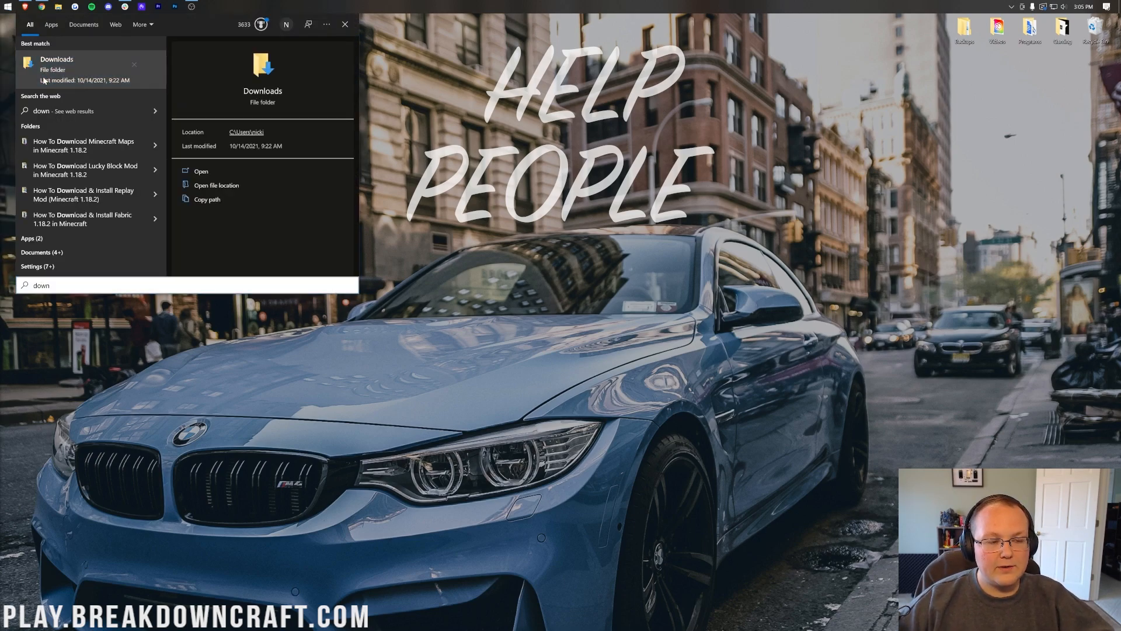
left_click(43, 76)
mouse_move(464, 258)
left_mouse_down()
mouse_move(466, 235)
mouse_move(290, 175)
left_mouse_up()
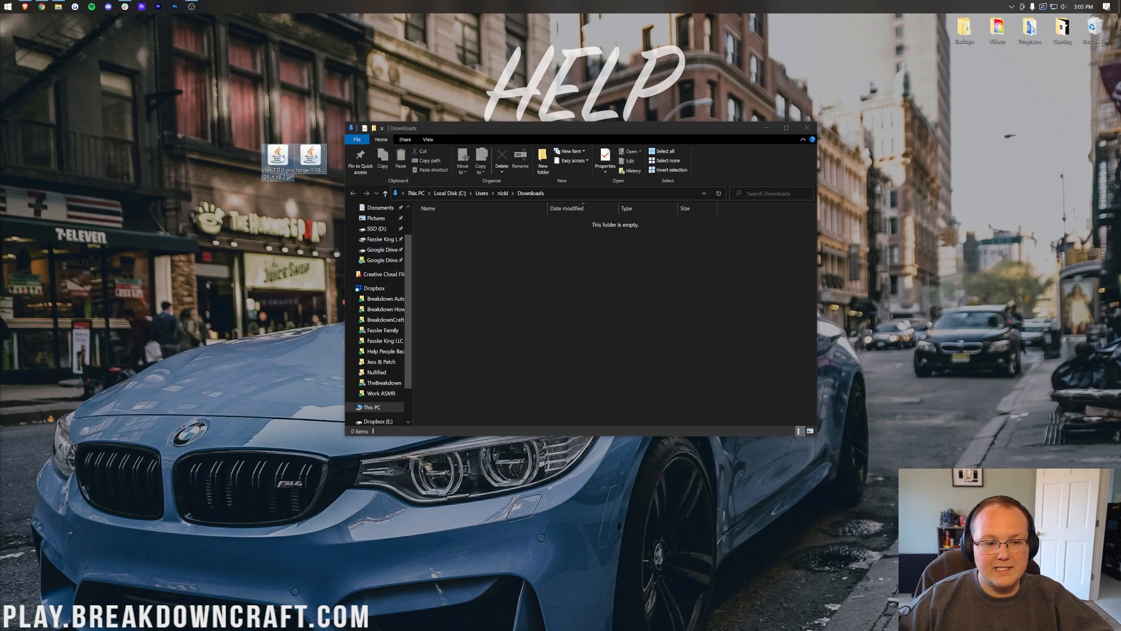
left_click_drag(295, 158, 425, 72)
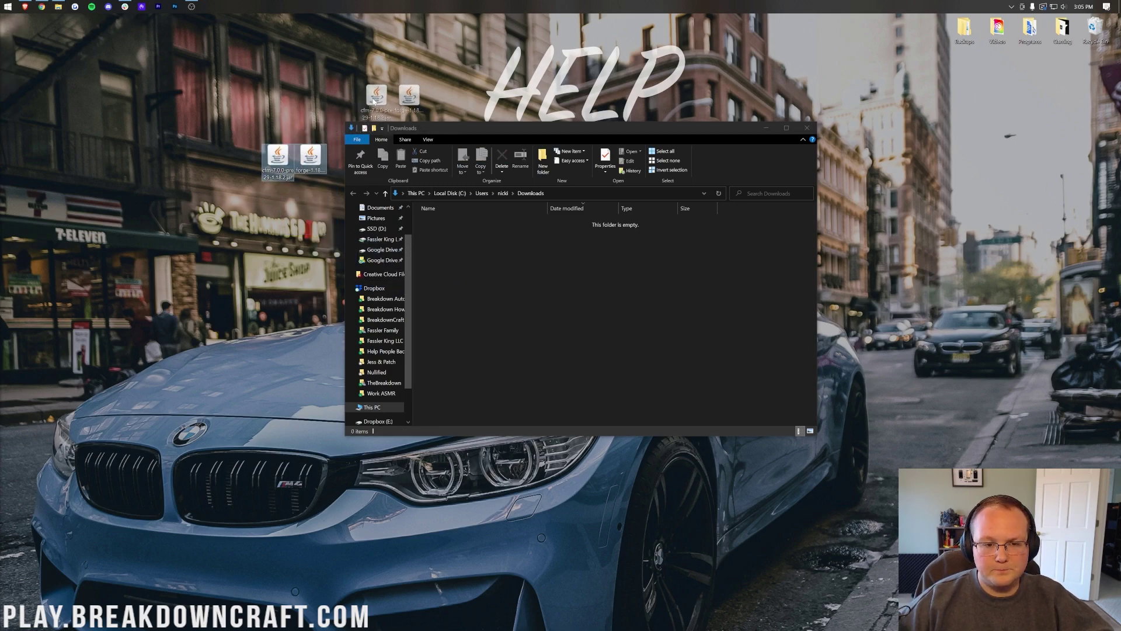
left_click(804, 128)
left_click_drag(408, 71, 377, 72)
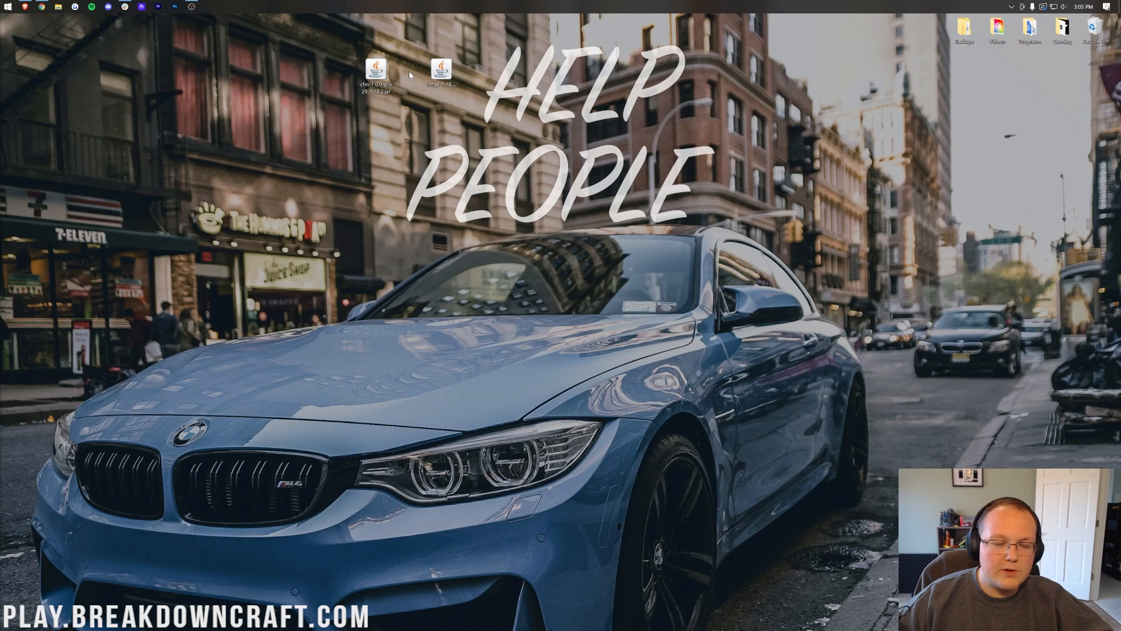
right_click(441, 73)
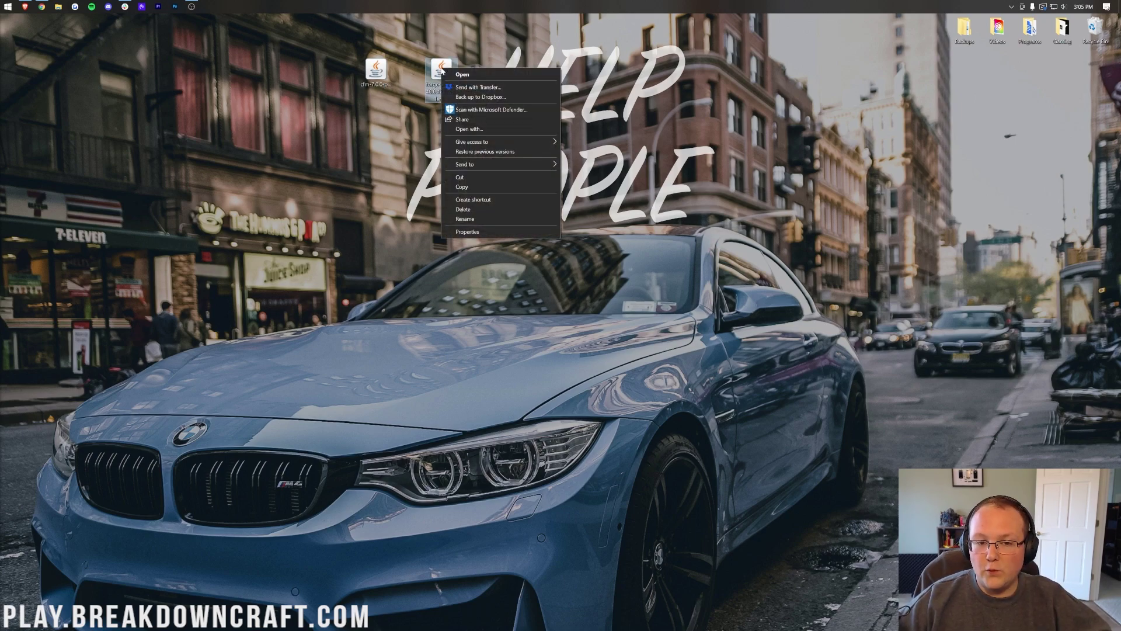
left_click(469, 128)
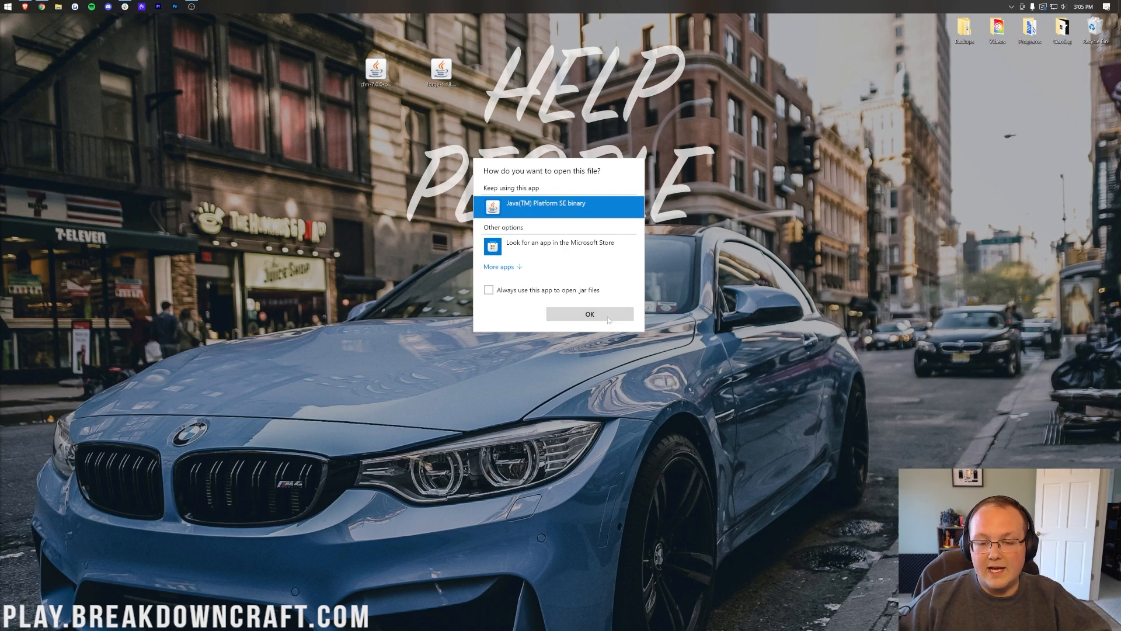
left_click(589, 314)
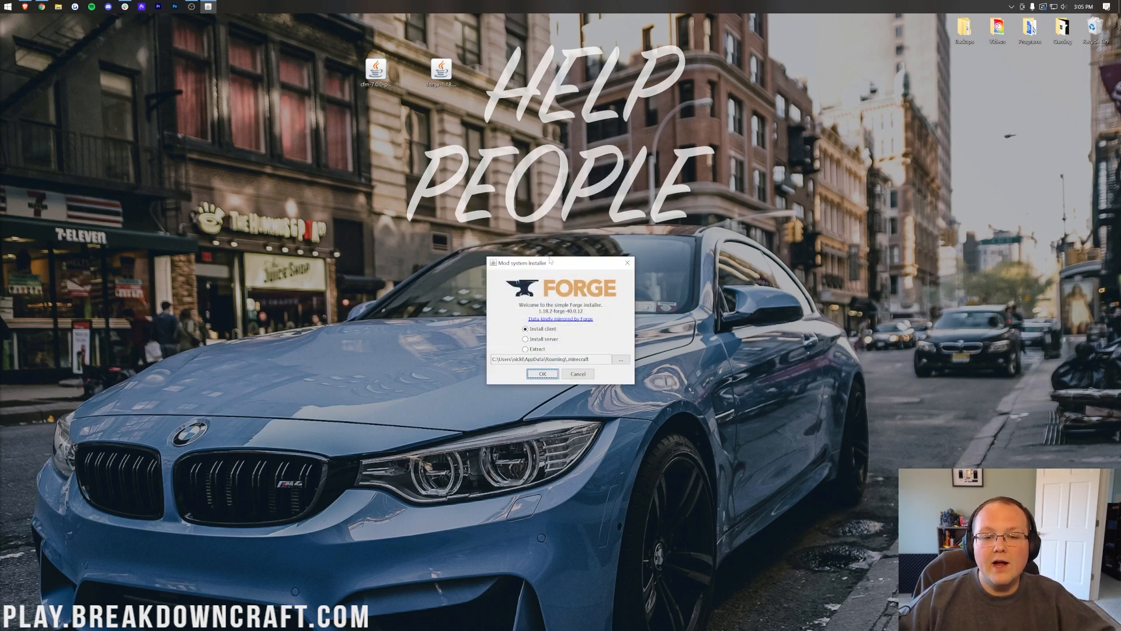
left_click(628, 263)
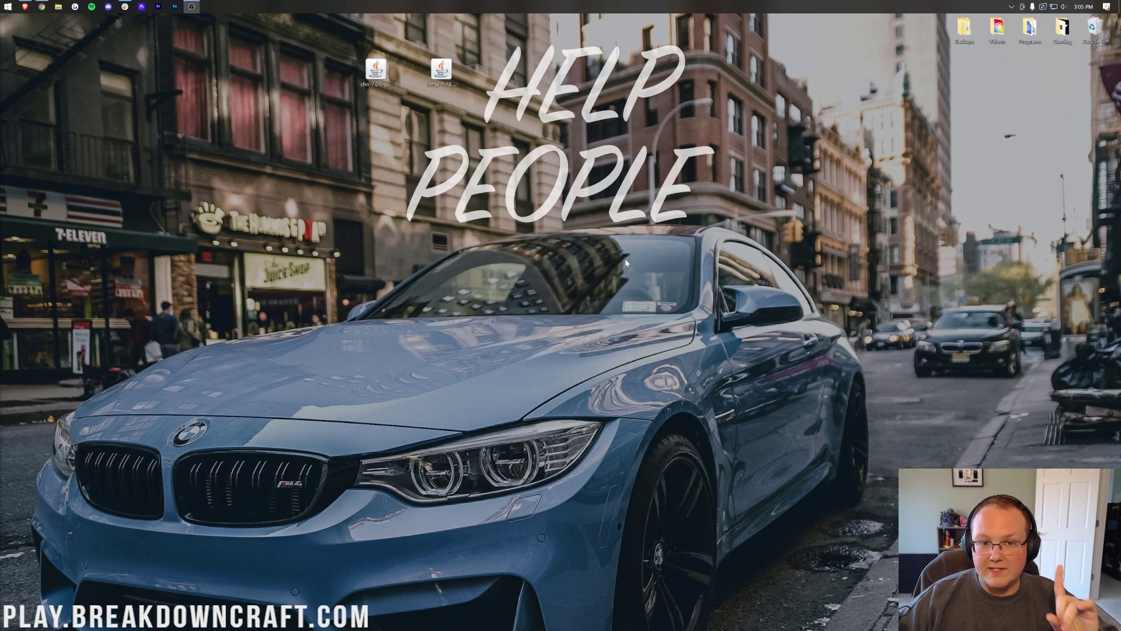
left_click(442, 72)
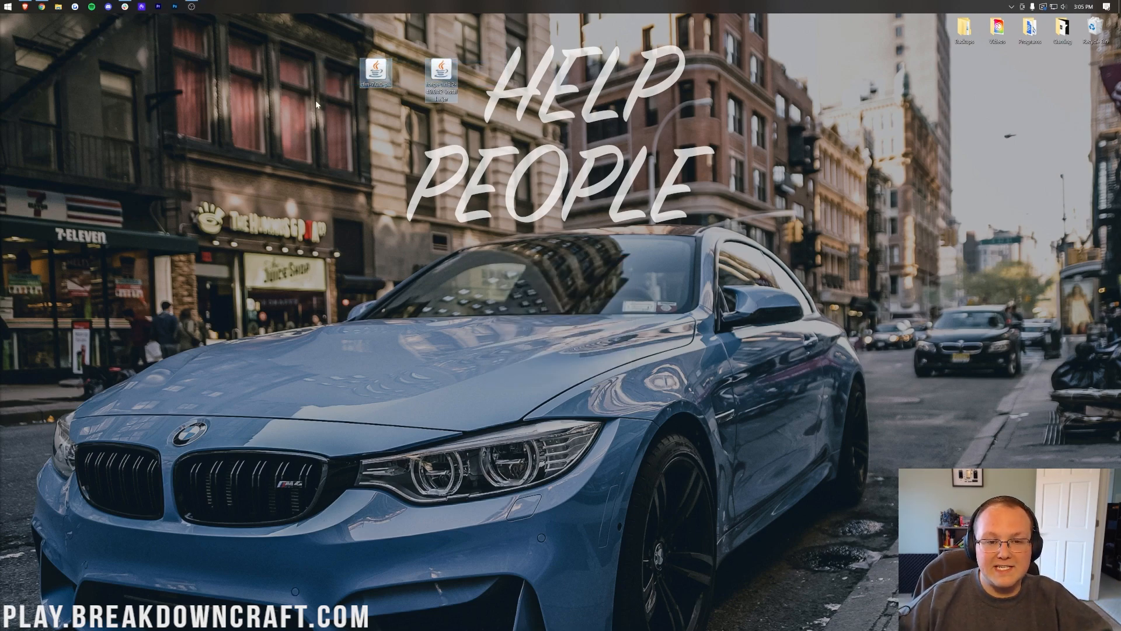
left_click(42, 7)
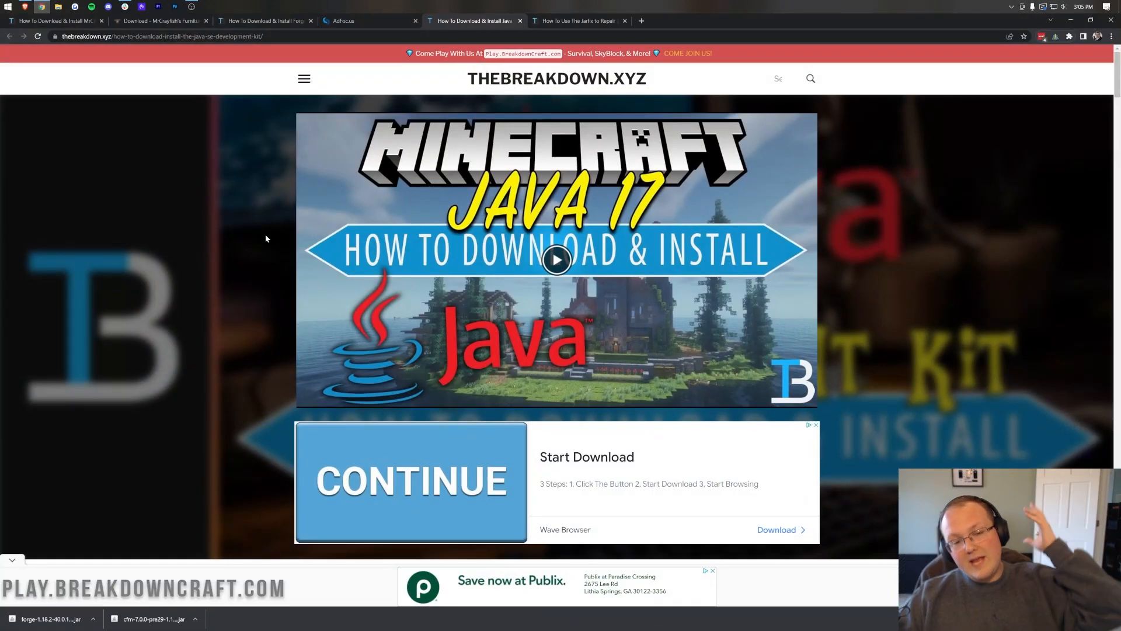
scroll(265, 240, "down", 4)
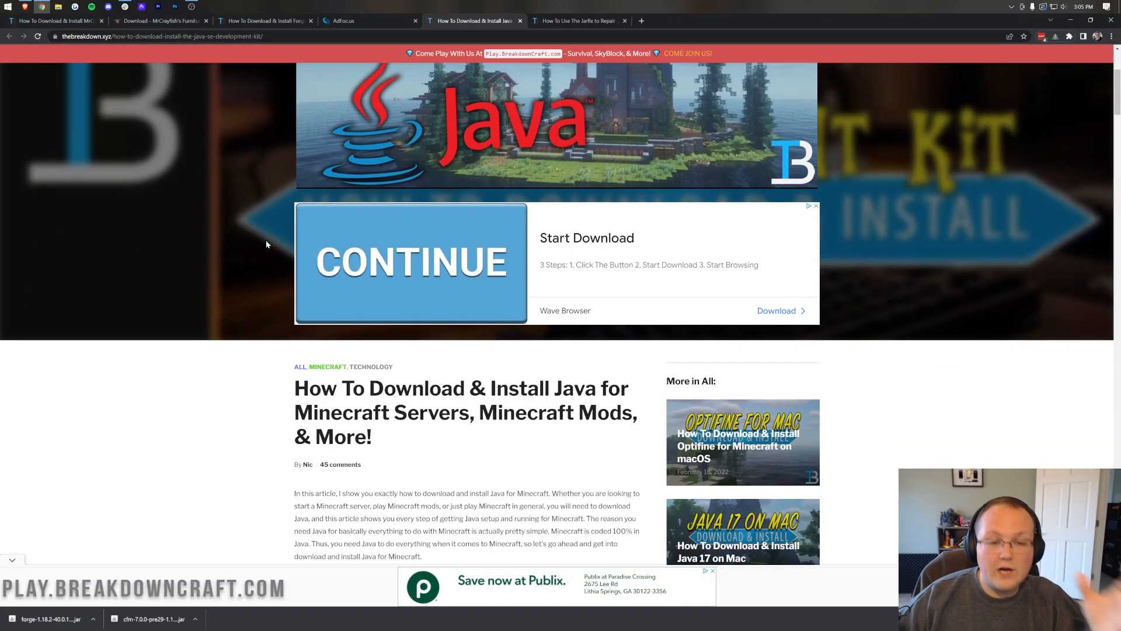
scroll(267, 243, "down", 4)
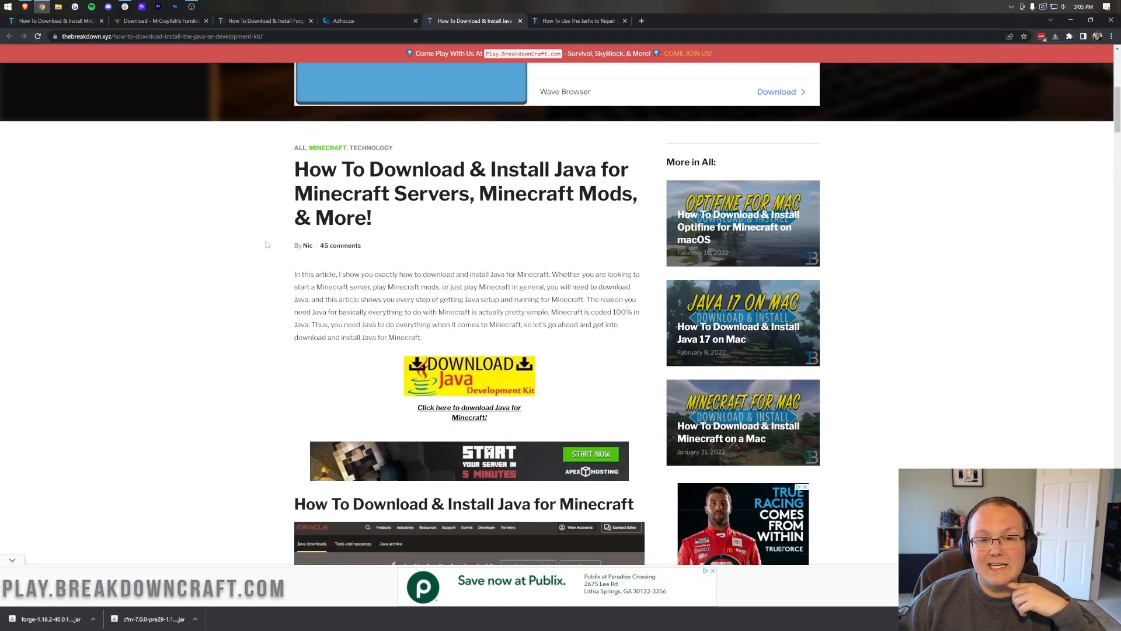
scroll(266, 243, "down", 5)
scroll(266, 243, "down", 5)
key("Home")
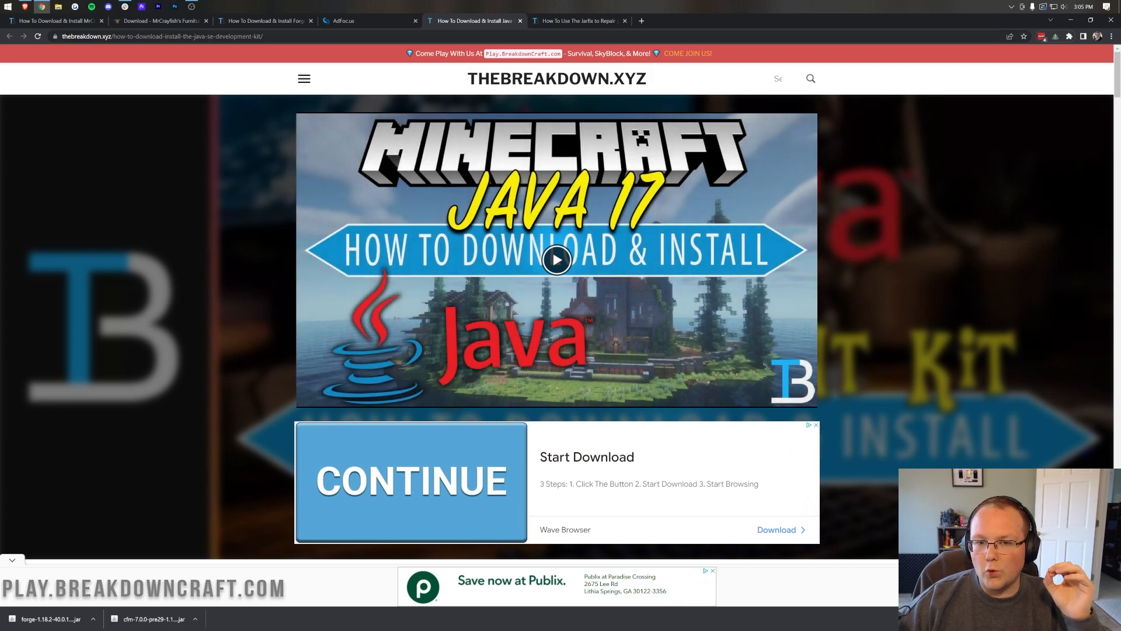
left_click(564, 21)
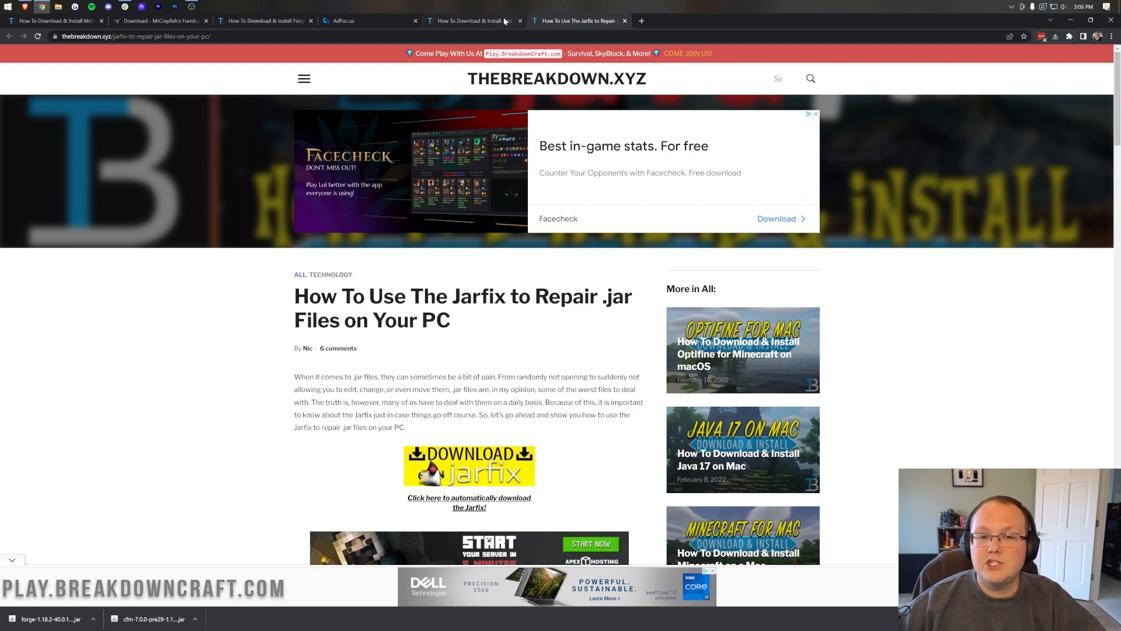
left_click(496, 21)
left_click(574, 20)
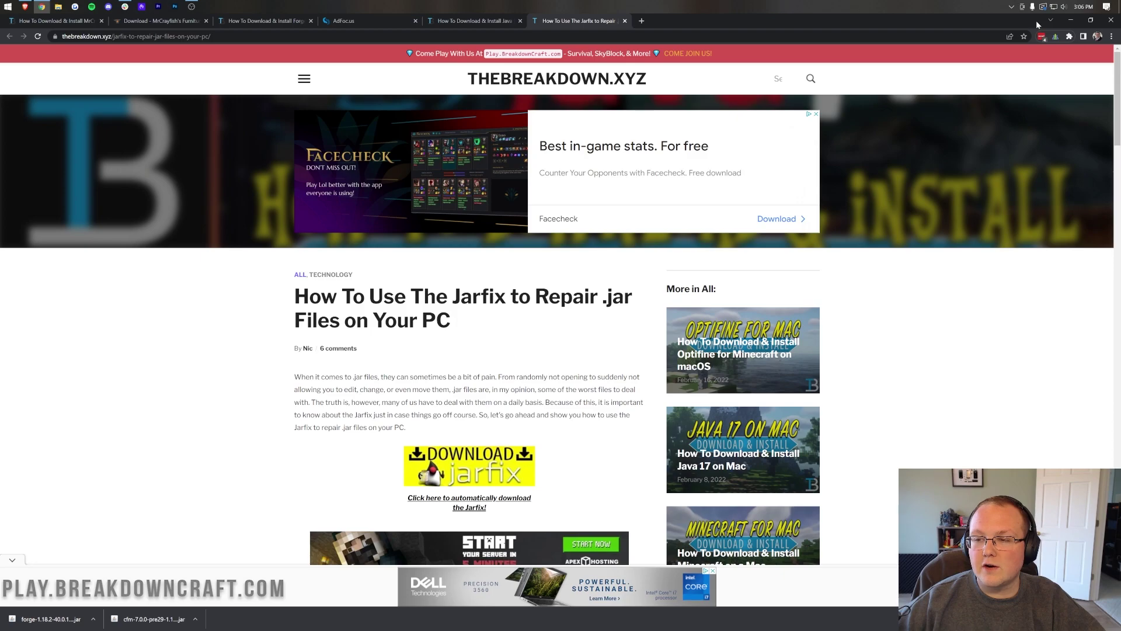
left_click(1080, 21)
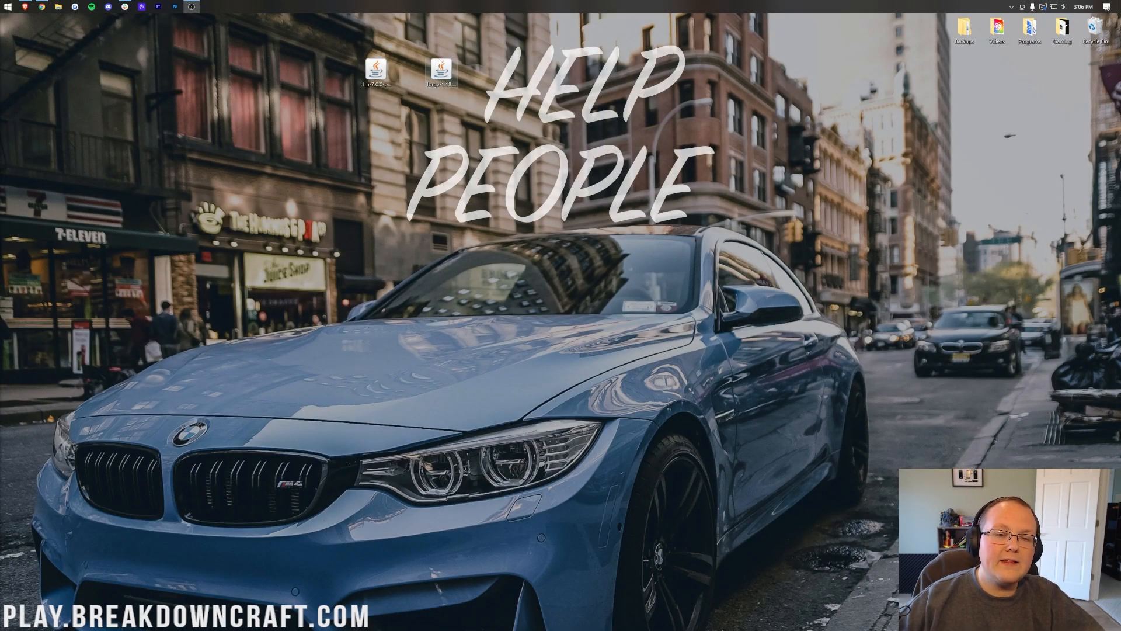
- Run the forge jar with Java, install the client profile, then delete the installer file
right_click(440, 70)
left_click(490, 124)
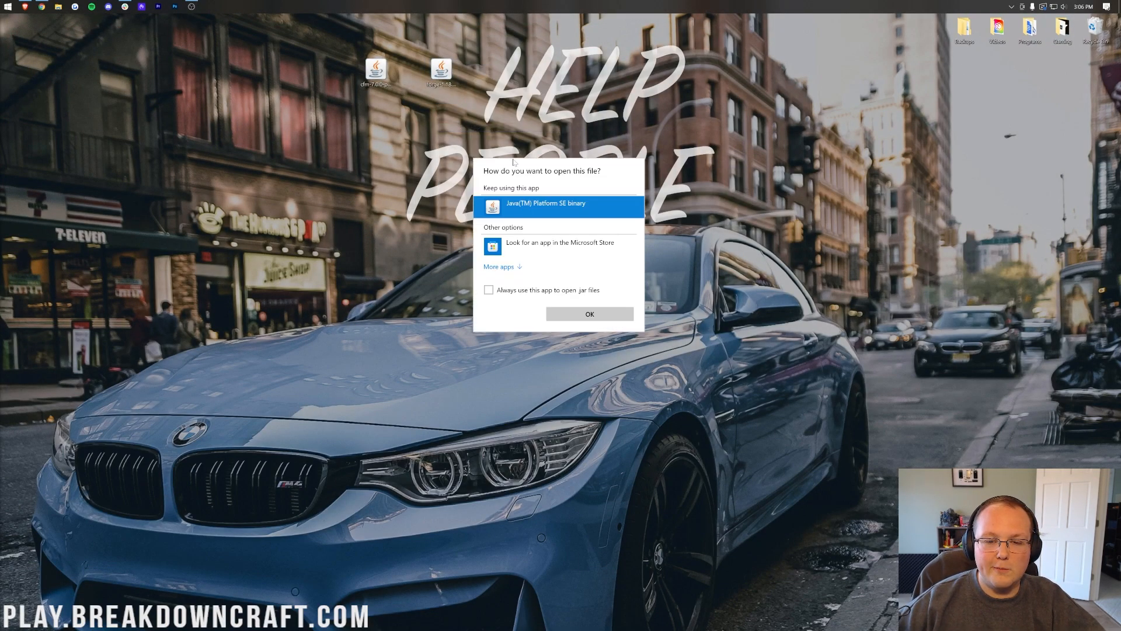
left_click(590, 314)
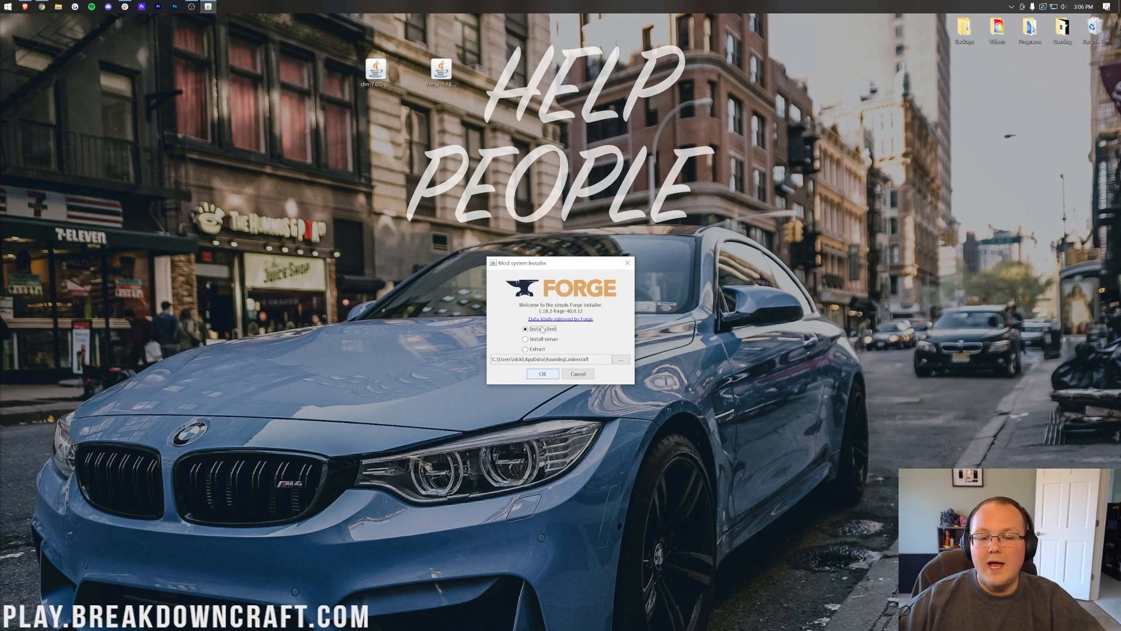
left_click(551, 375)
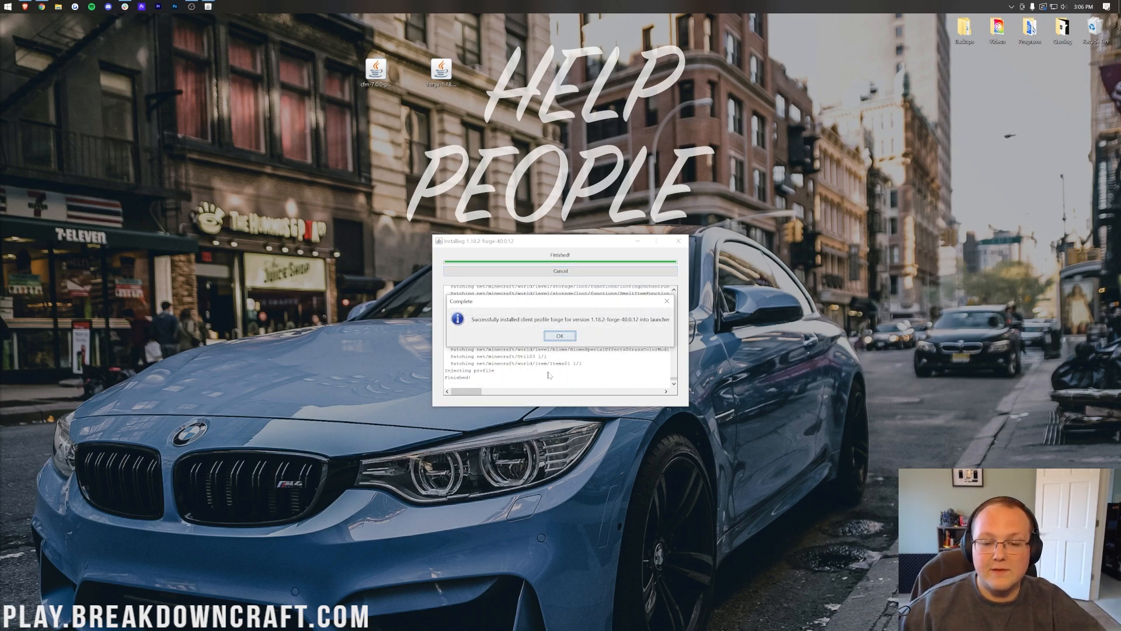
left_click(559, 338)
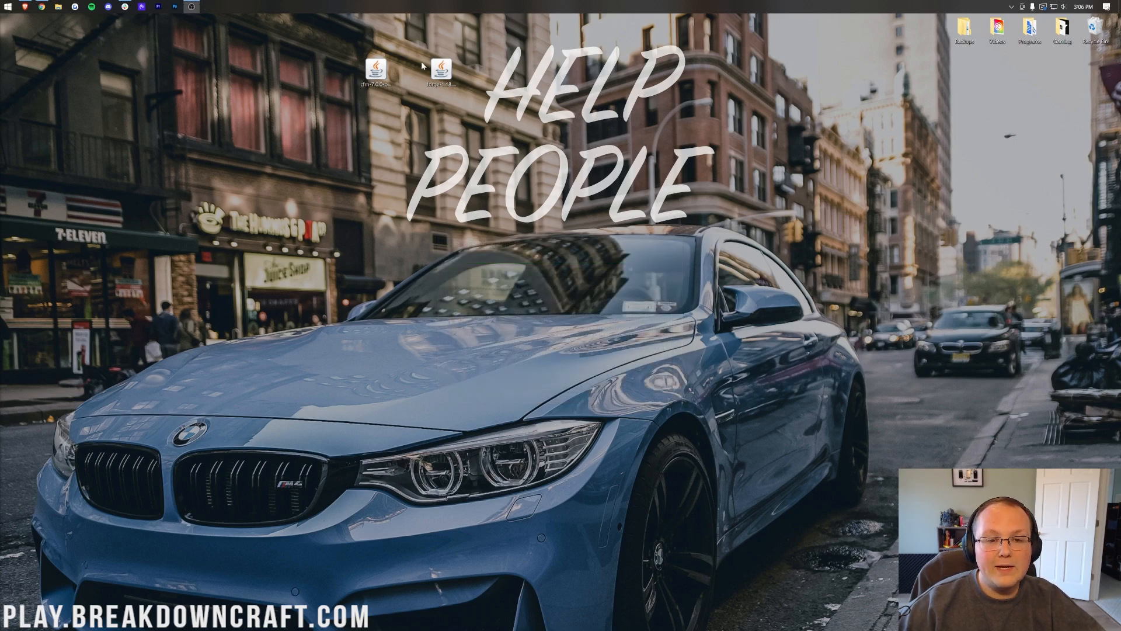
left_click(441, 72)
key("Delete")
- Launch the Minecraft Launcher from Start and keep the forge profile selected
left_click_drag(377, 72, 442, 73)
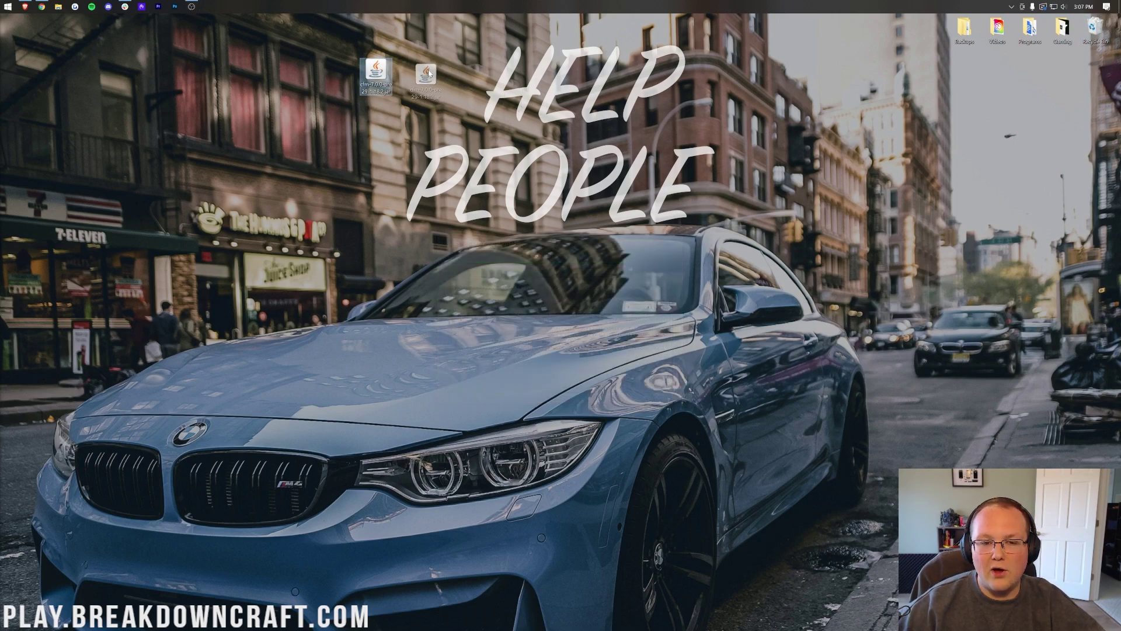
left_click(494, 202)
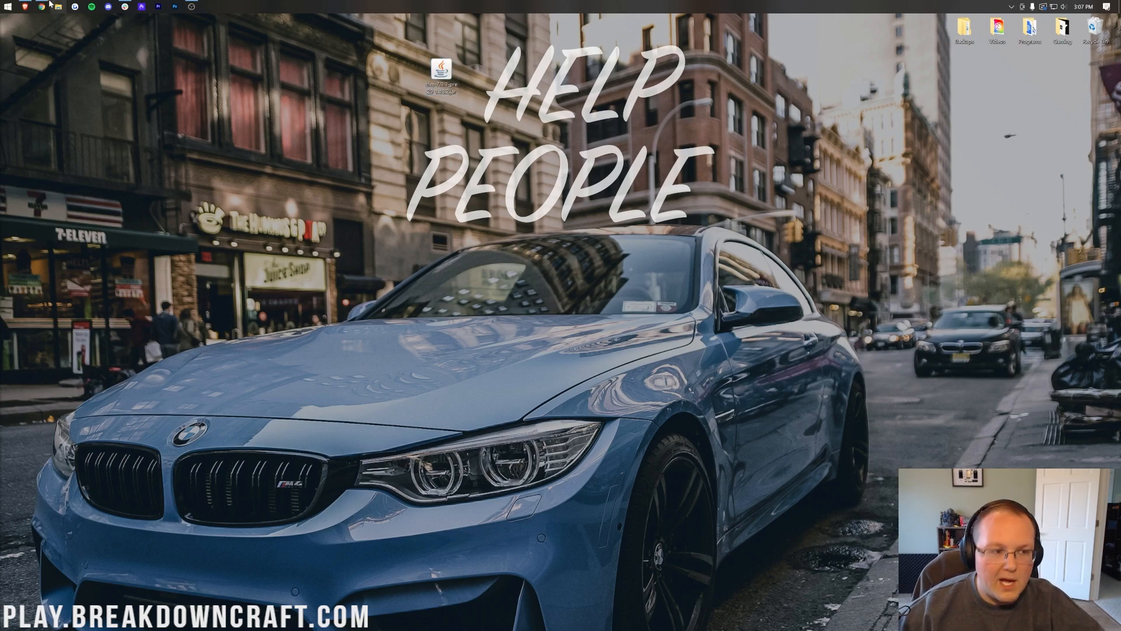
left_click(2, 7)
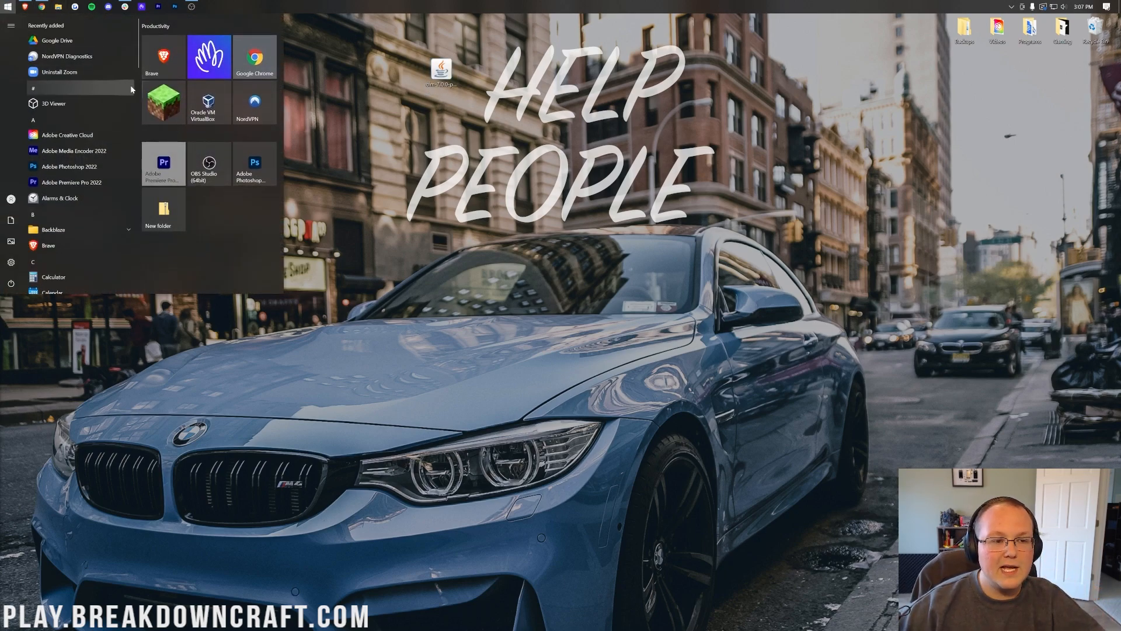
left_click(148, 90)
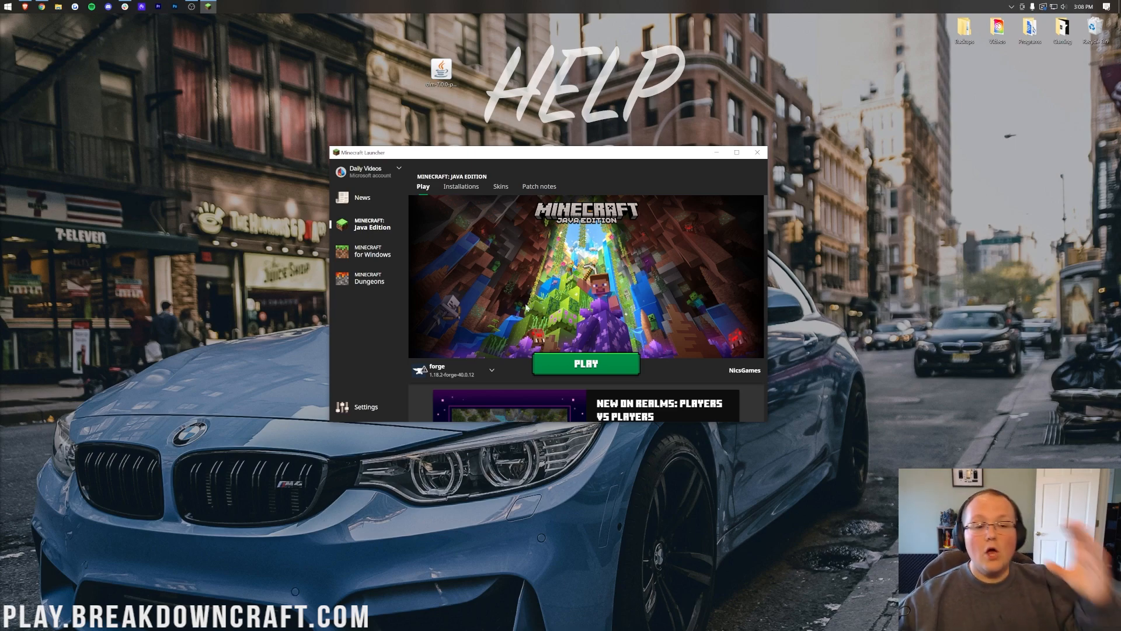
left_click(422, 371)
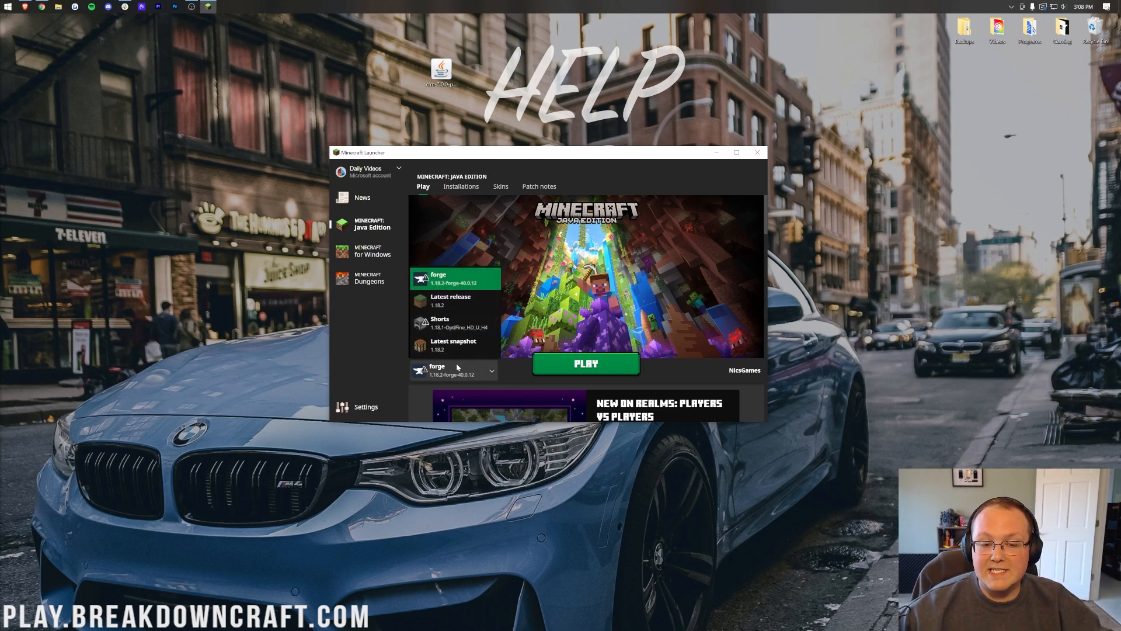
left_click(457, 369)
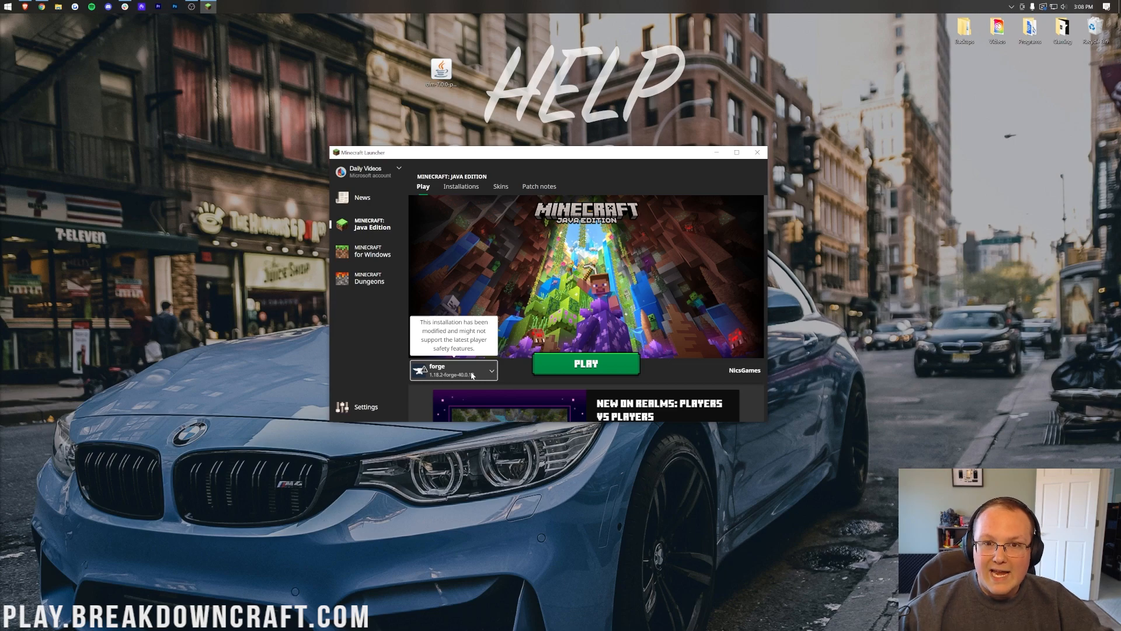
left_click(494, 373)
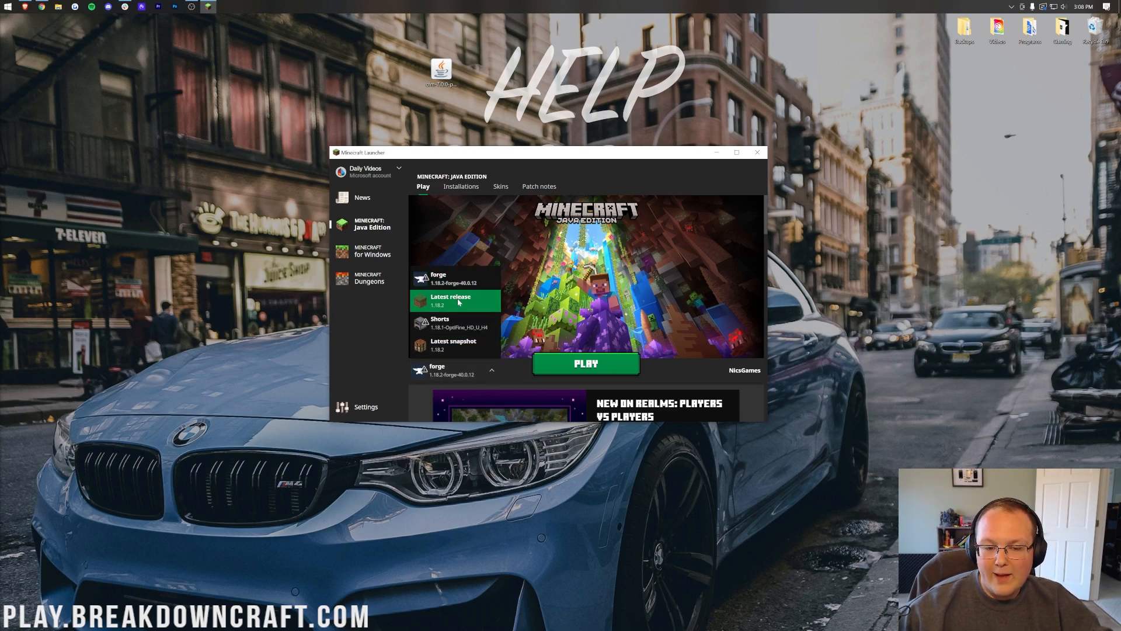
left_click(457, 366)
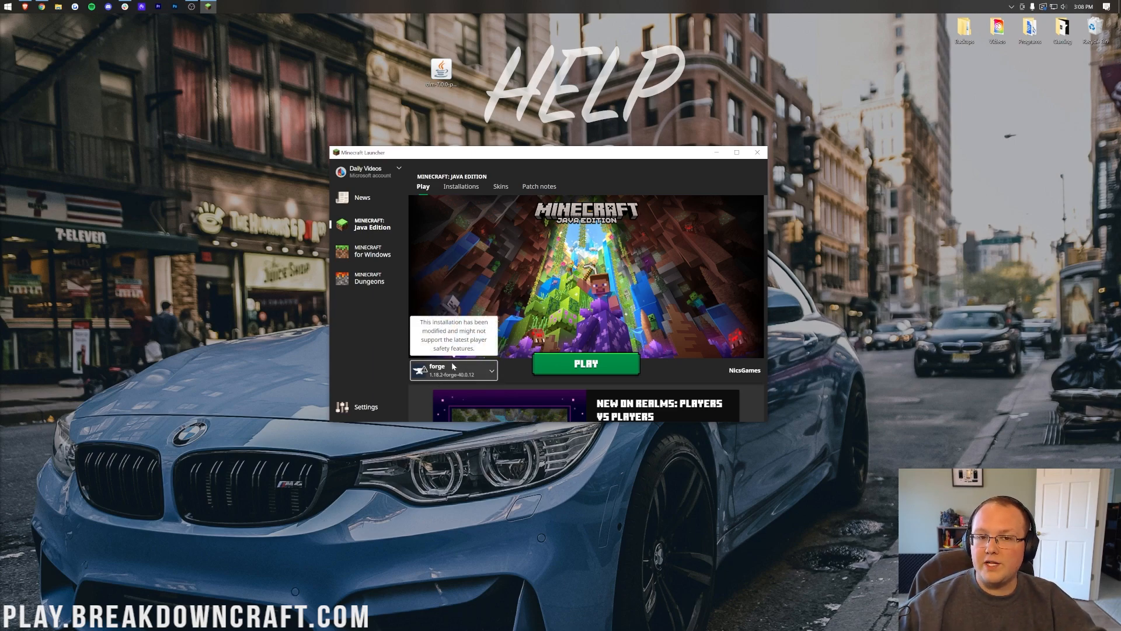
- In Installations, toggle the Modded filter and dismiss the forge play warning
left_click(456, 187)
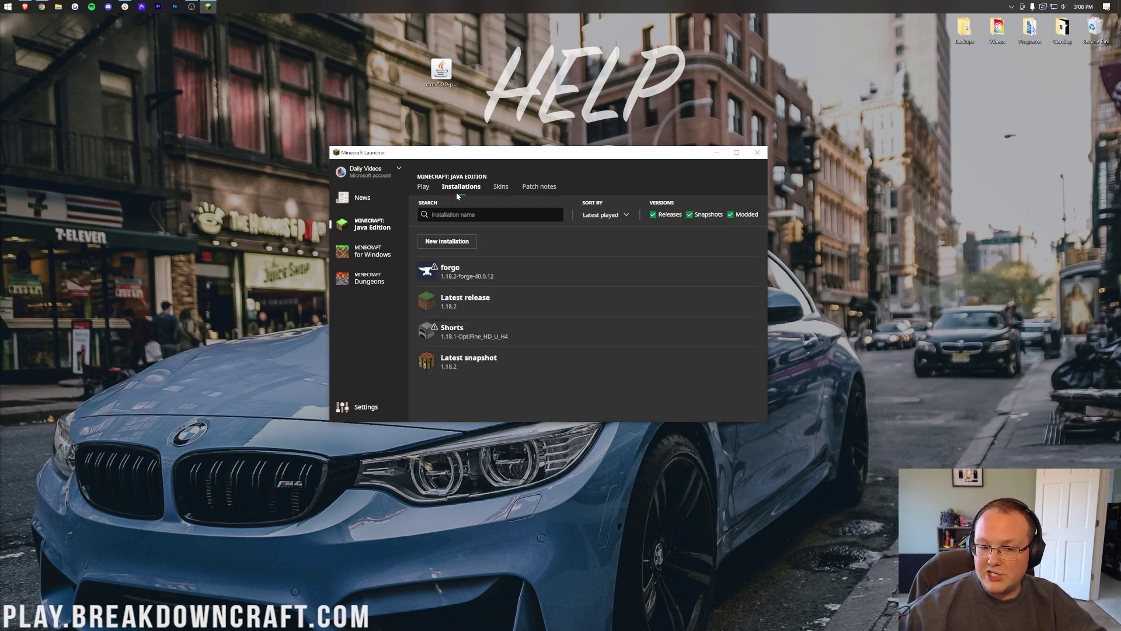
left_click(732, 215)
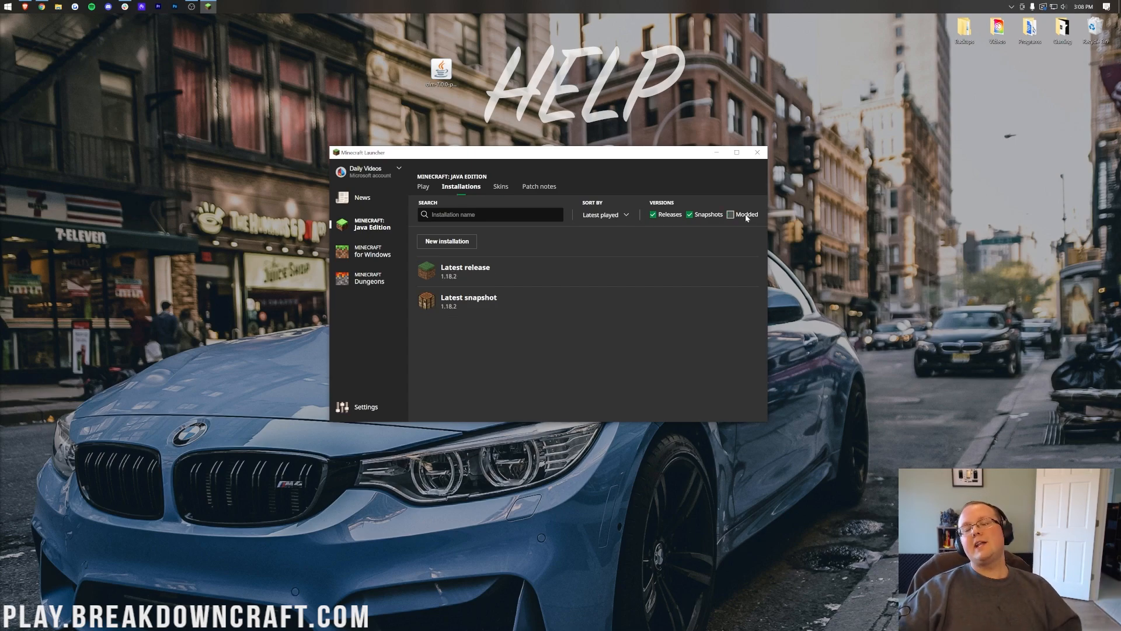
left_click(732, 215)
mouse_move(491, 272)
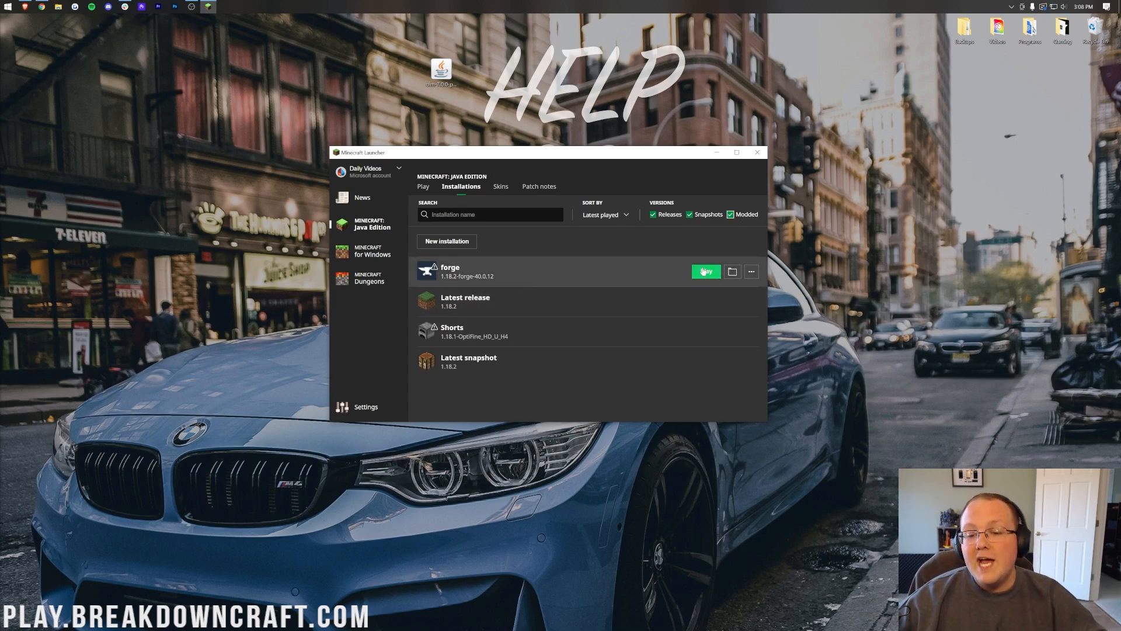
left_click(707, 271)
left_click(608, 338)
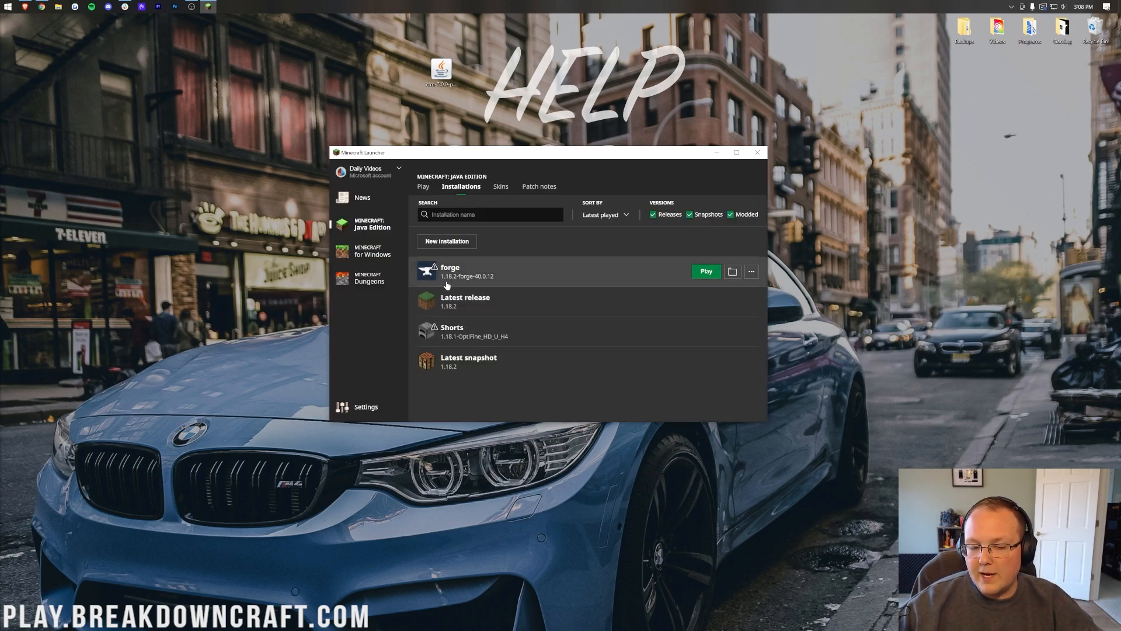
- Name the new installation Play.BreakdownCraft.com with version release 1.18.2-forge-40.0.12
left_click(447, 241)
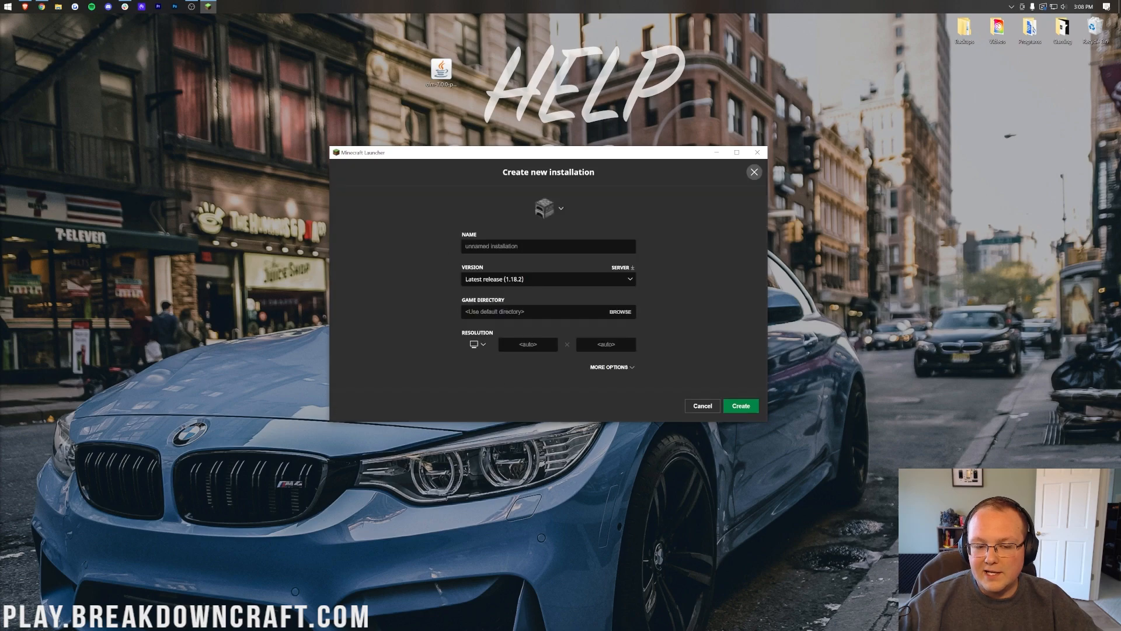
left_click(496, 248)
type("Play.BreakdownCraft.com")
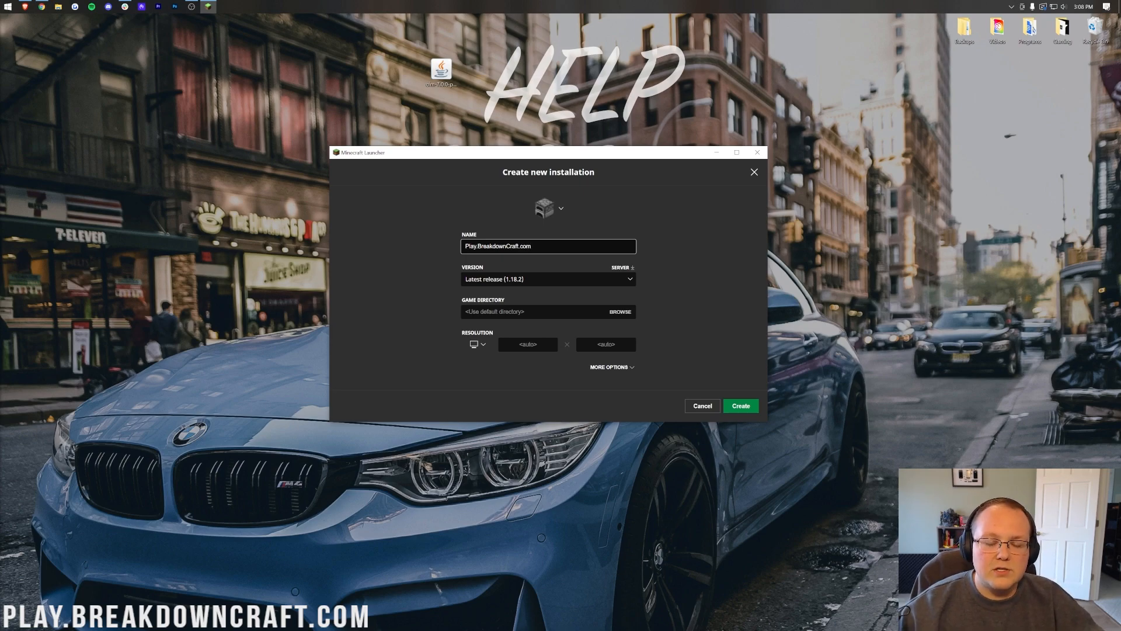
key("ctrl+a")
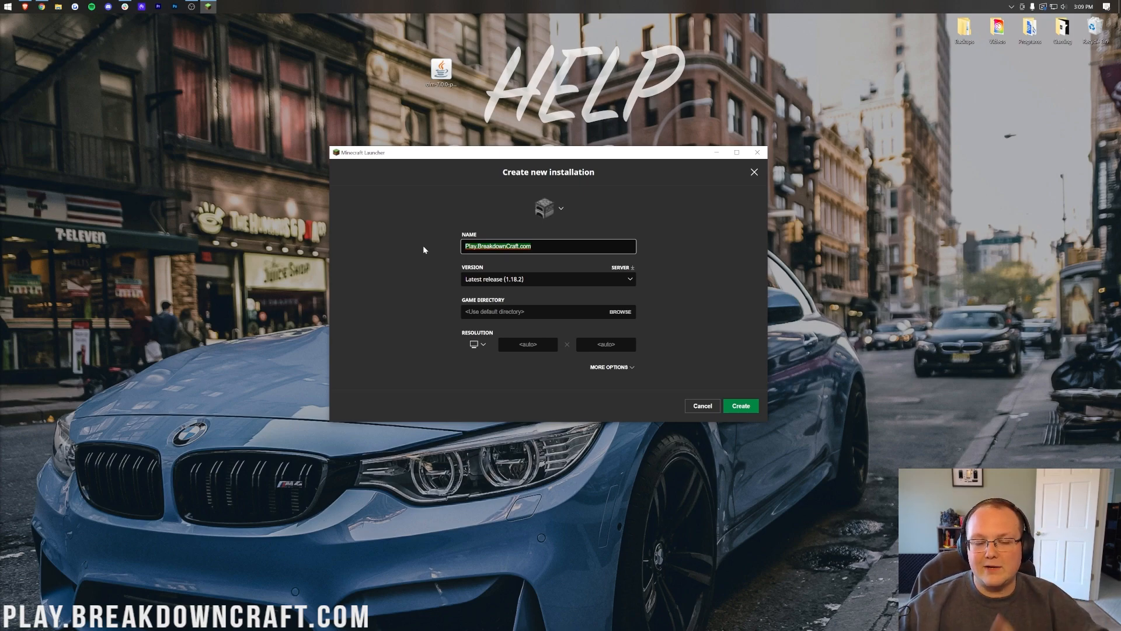
left_click(424, 246)
left_click(479, 281)
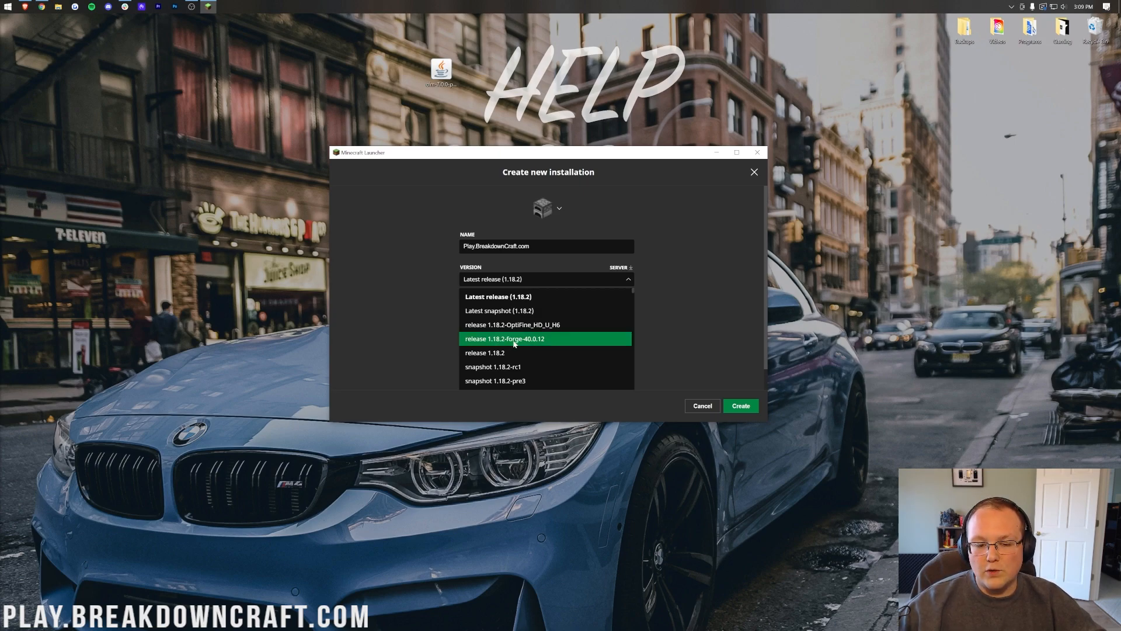
scroll(515, 341, "down", 2)
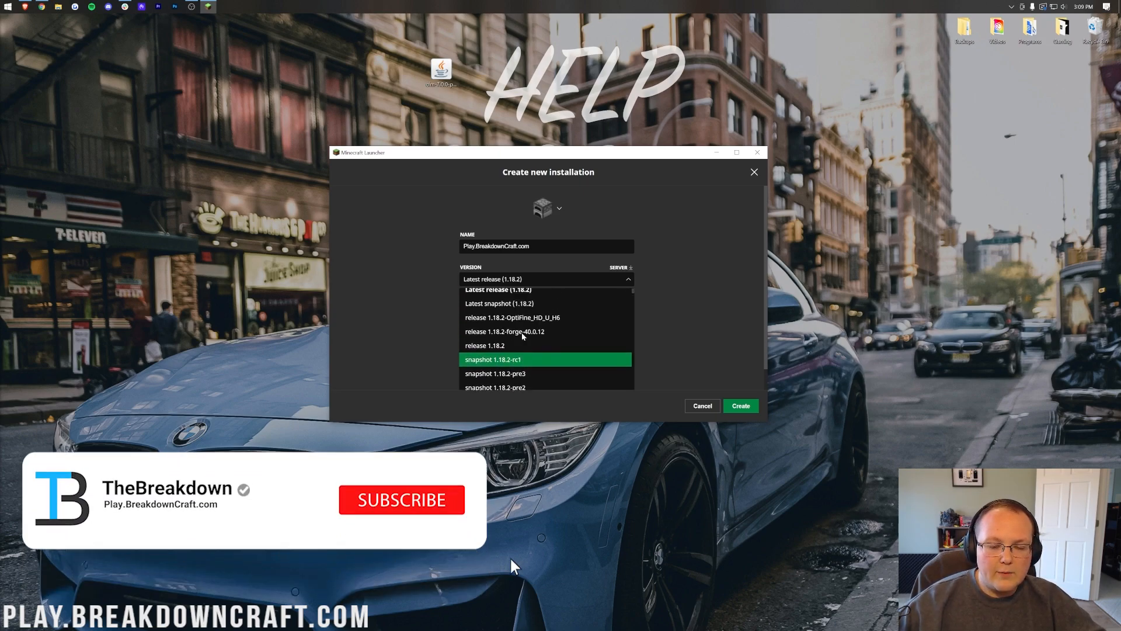
scroll(515, 341, "up", 2)
left_click(516, 338)
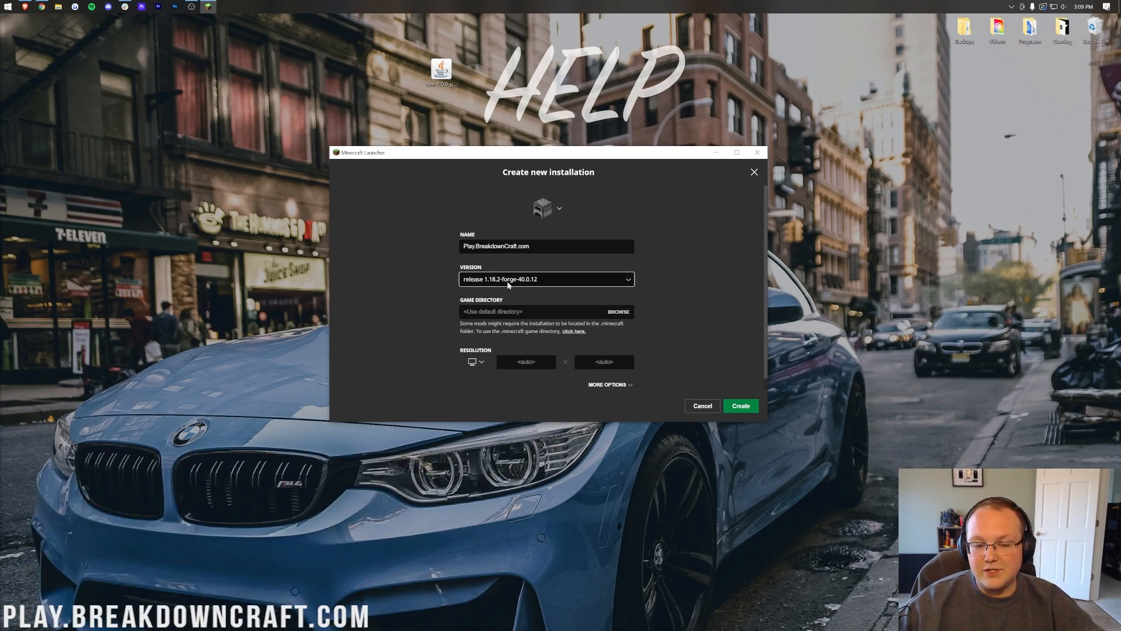
- Set the resolution to 1920x1080 and create the installation
left_click(476, 362)
left_click(477, 331)
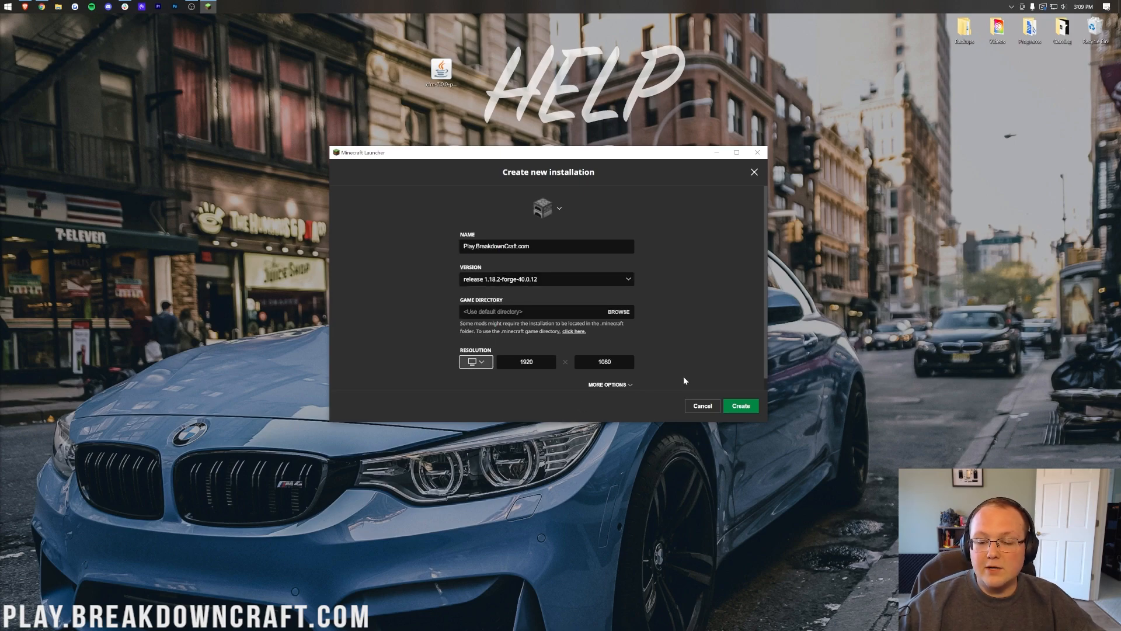
left_click(728, 380)
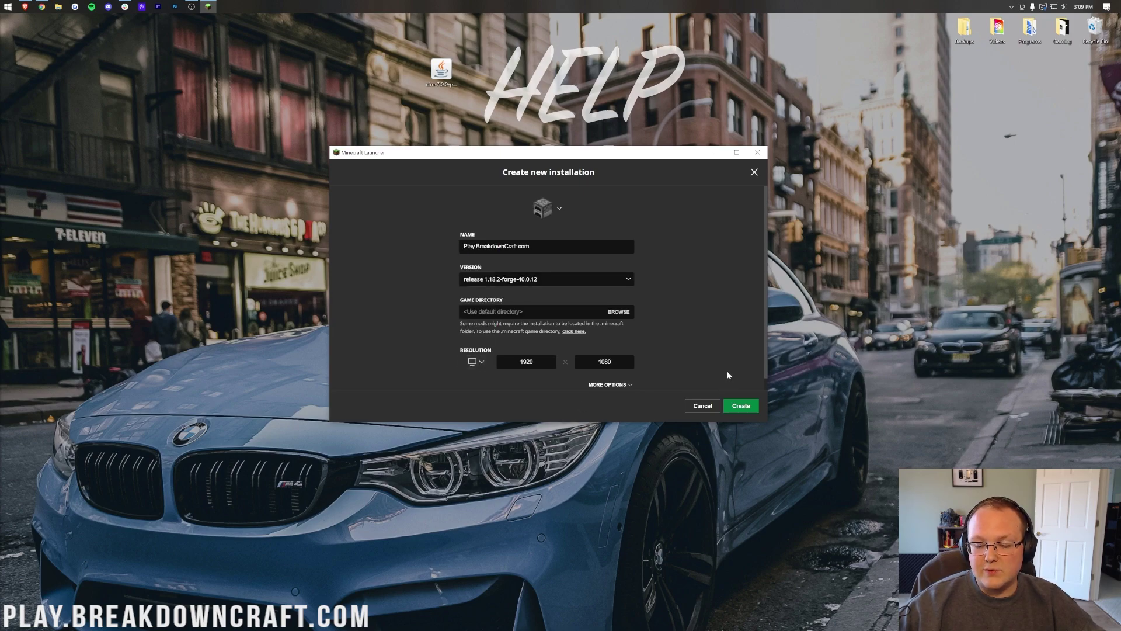
left_click(740, 406)
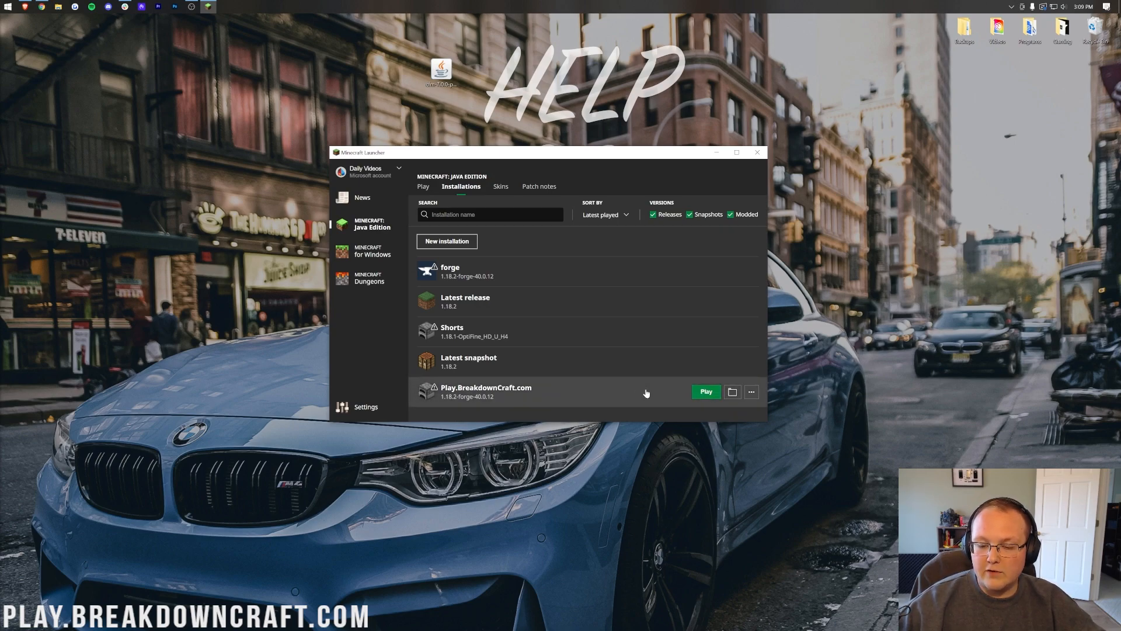
- Launch the Play.BreakdownCraft.com installation and confirm the modified-installation warning
left_click(706, 392)
left_click(649, 340)
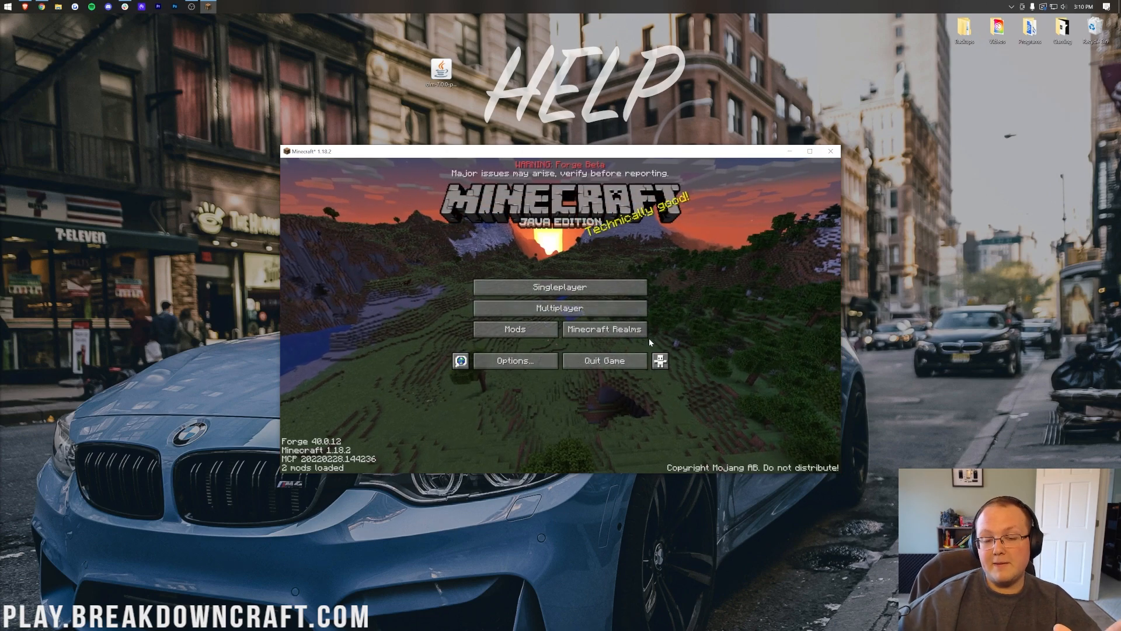
- Move cfm-7.0.0-pre29-1.18.2.jar from the desktop into the .minecraft mods folder via the in-game Mods screen
left_click(488, 333)
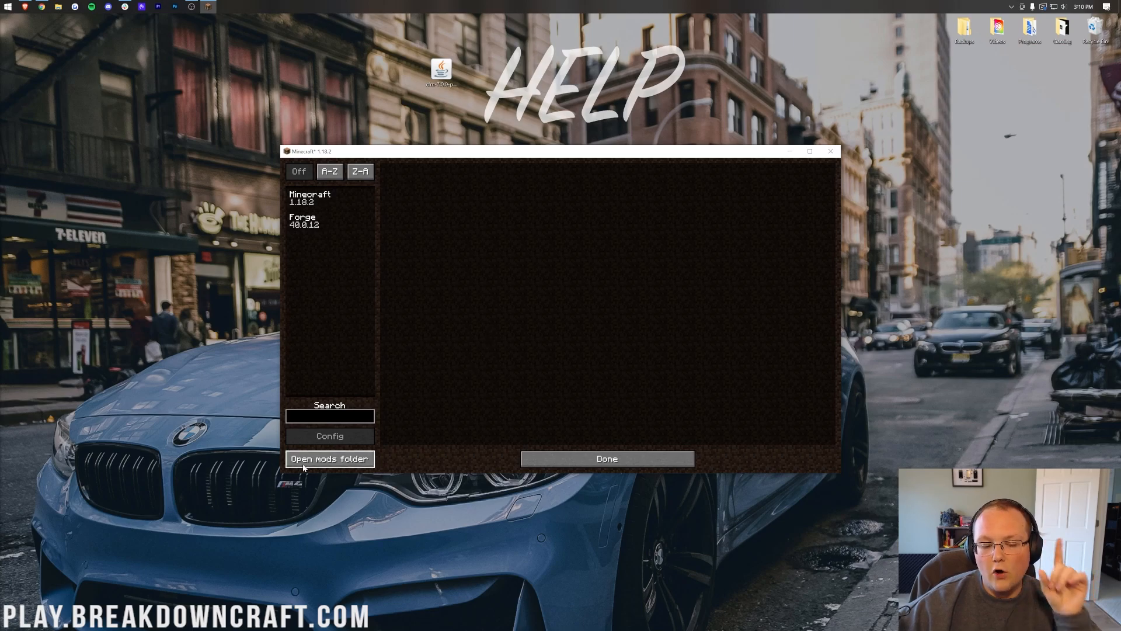
left_click(687, 458)
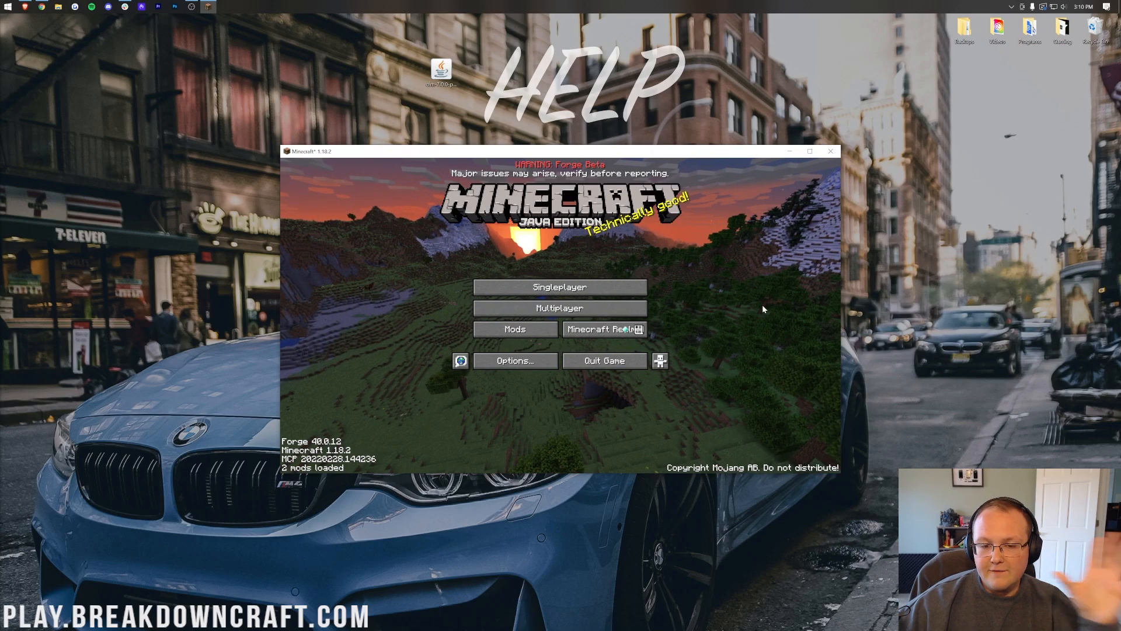
left_click(514, 336)
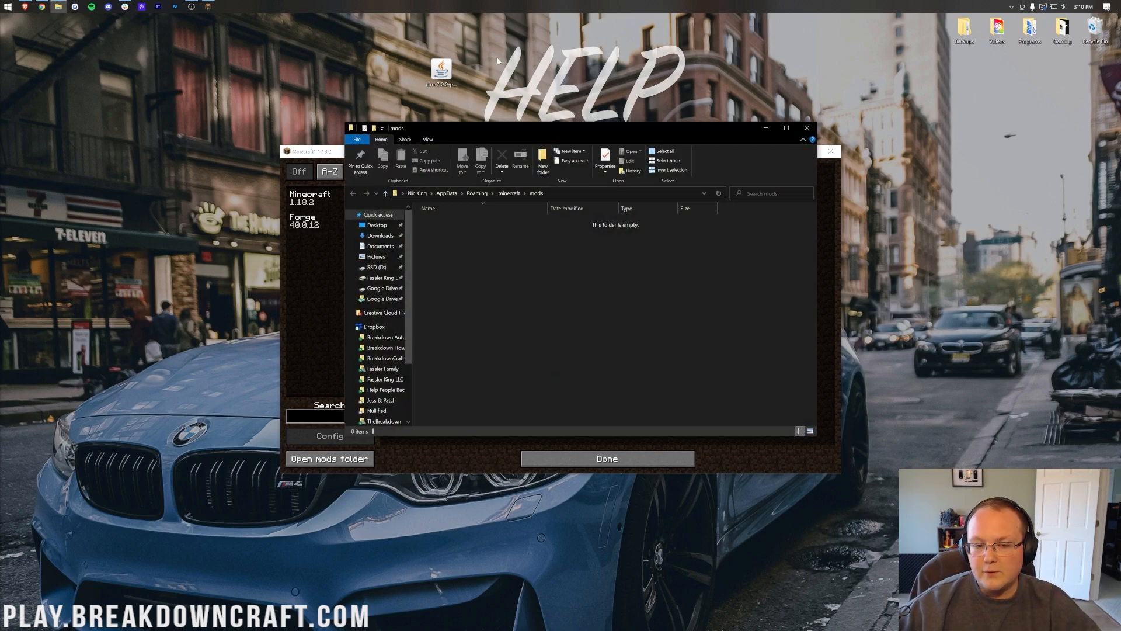
left_click_drag(441, 71, 451, 60)
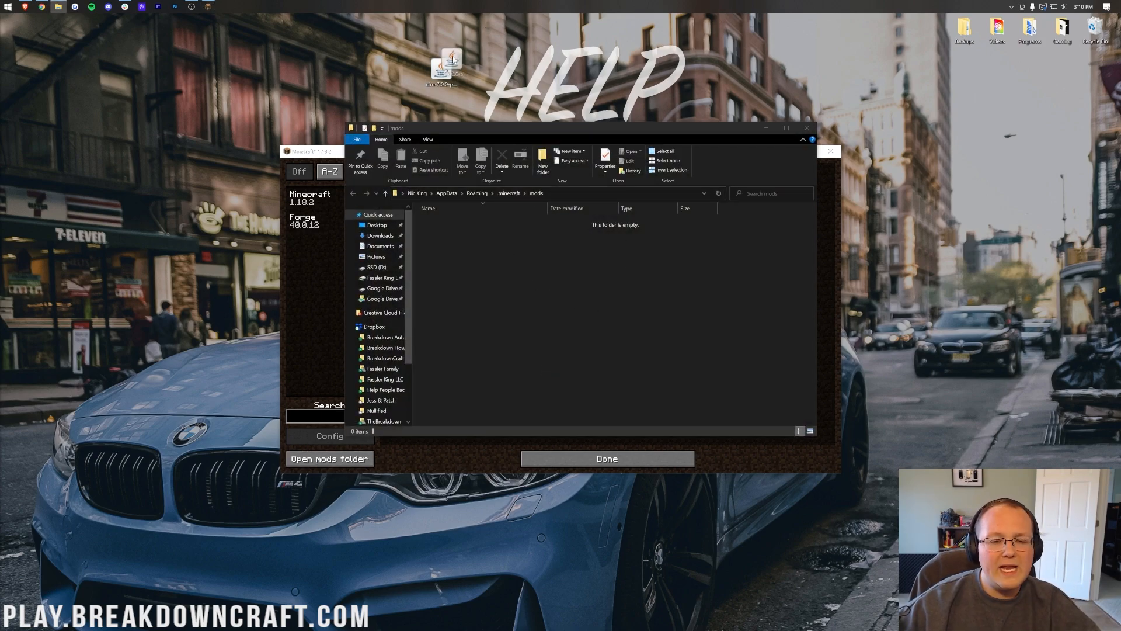
left_click_drag(976, 263, 481, 255)
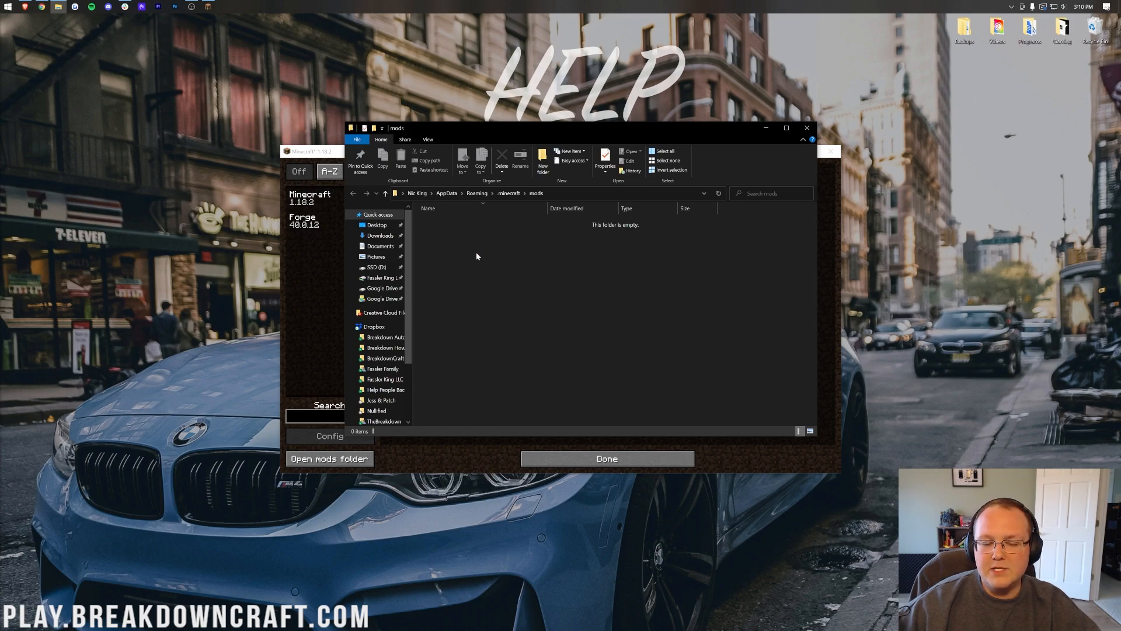
left_click(804, 128)
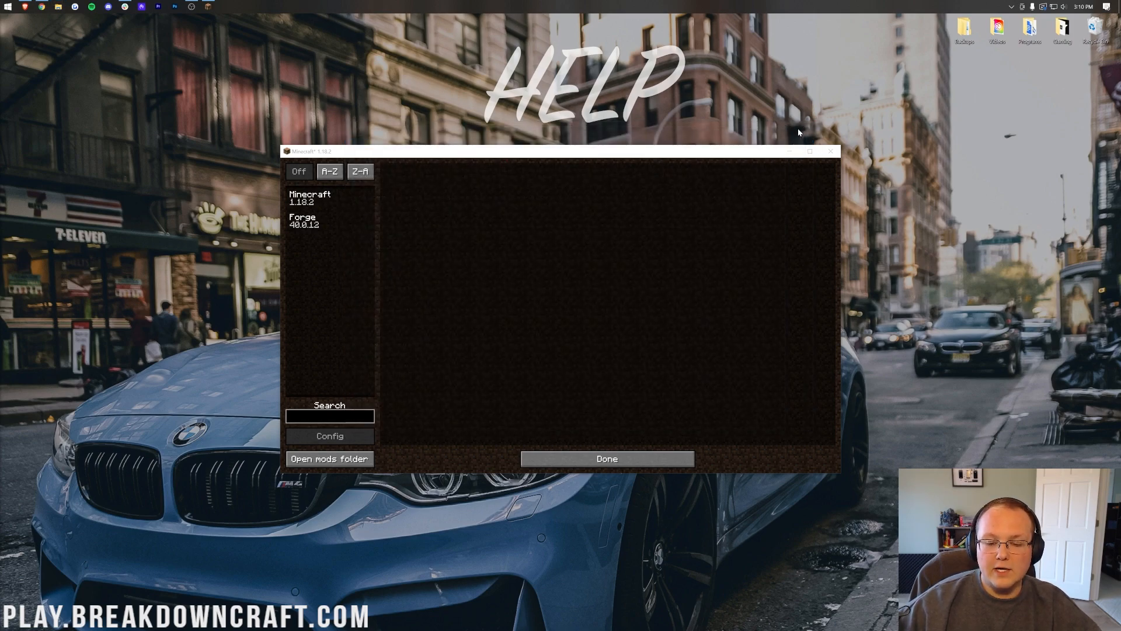
- Quit the game and reopen the Minecraft Launcher from the Start menu
left_click(664, 464)
left_click(603, 358)
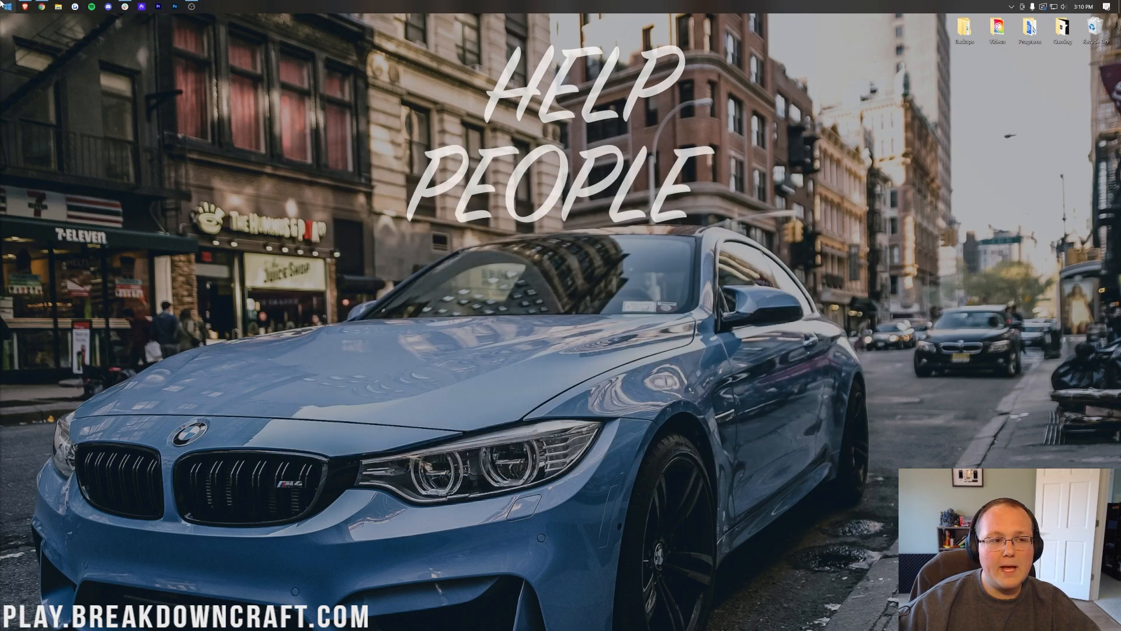
left_click(9, 6)
left_click(163, 101)
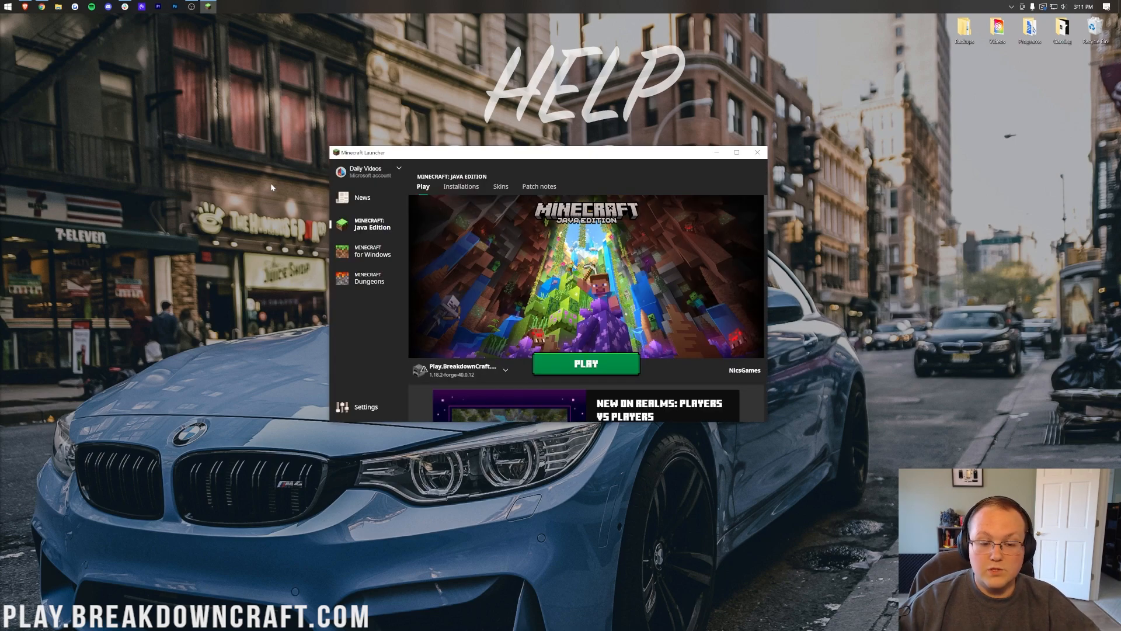
mouse_move(421, 369)
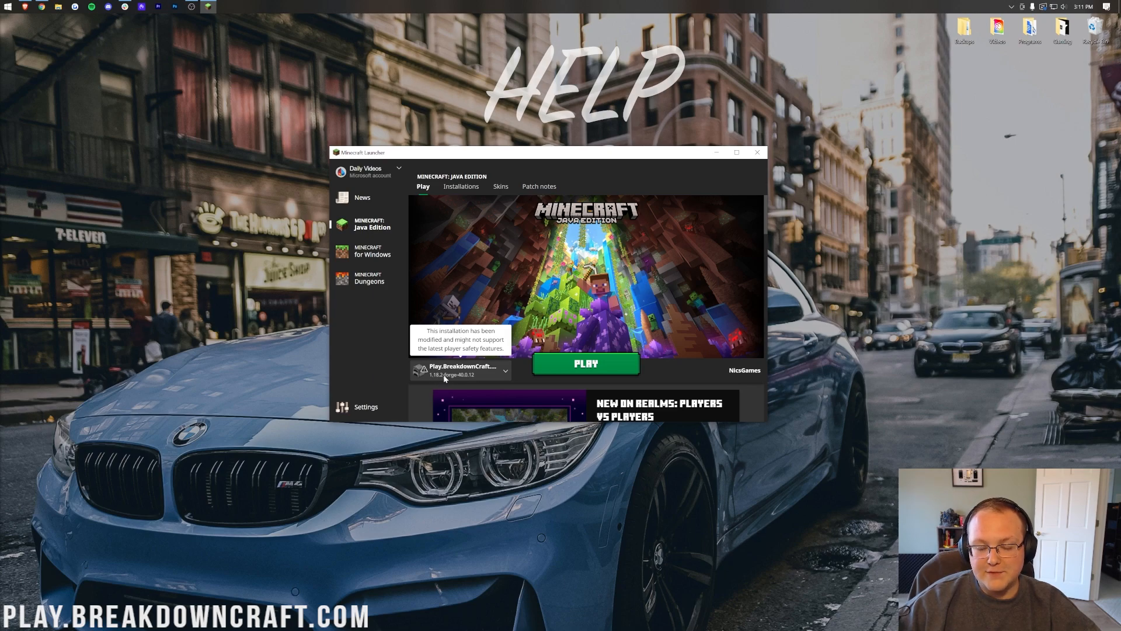
- Relaunch the Play.BreakdownCraft.com installation and confirm the modified-installation warning
left_click(444, 378)
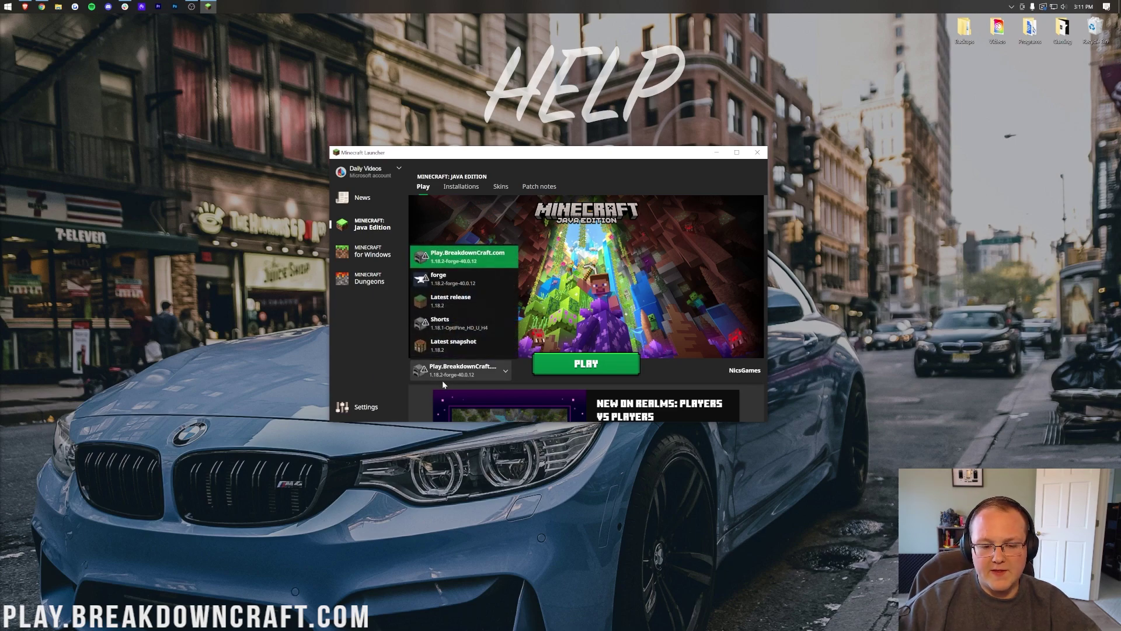
left_click(473, 284)
left_click(474, 374)
left_click(465, 256)
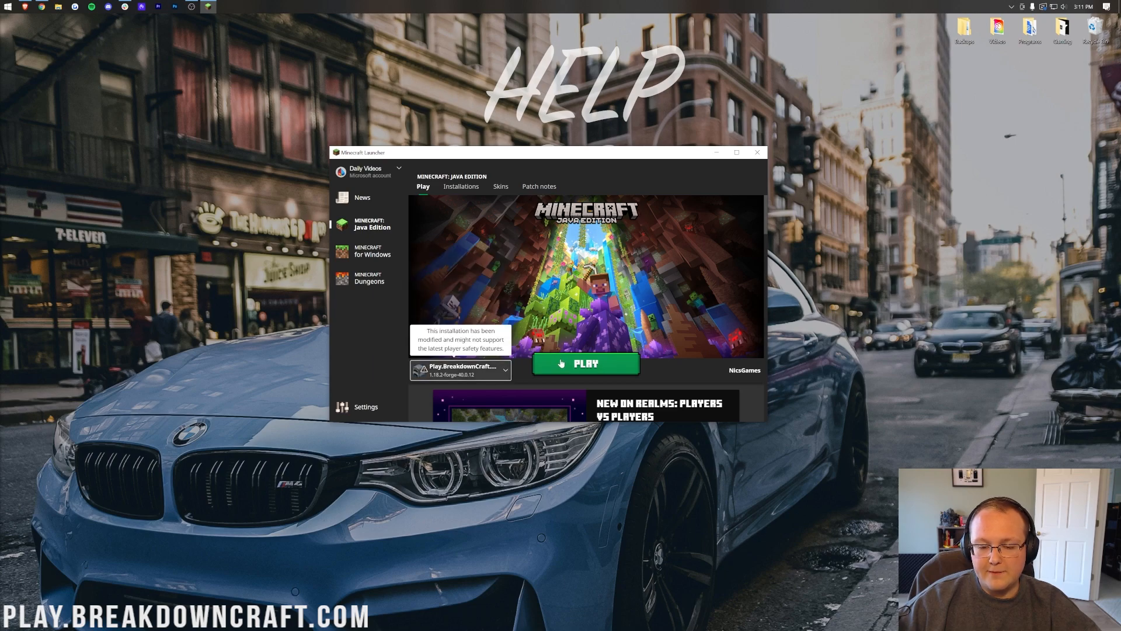
left_click(562, 365)
left_click(644, 338)
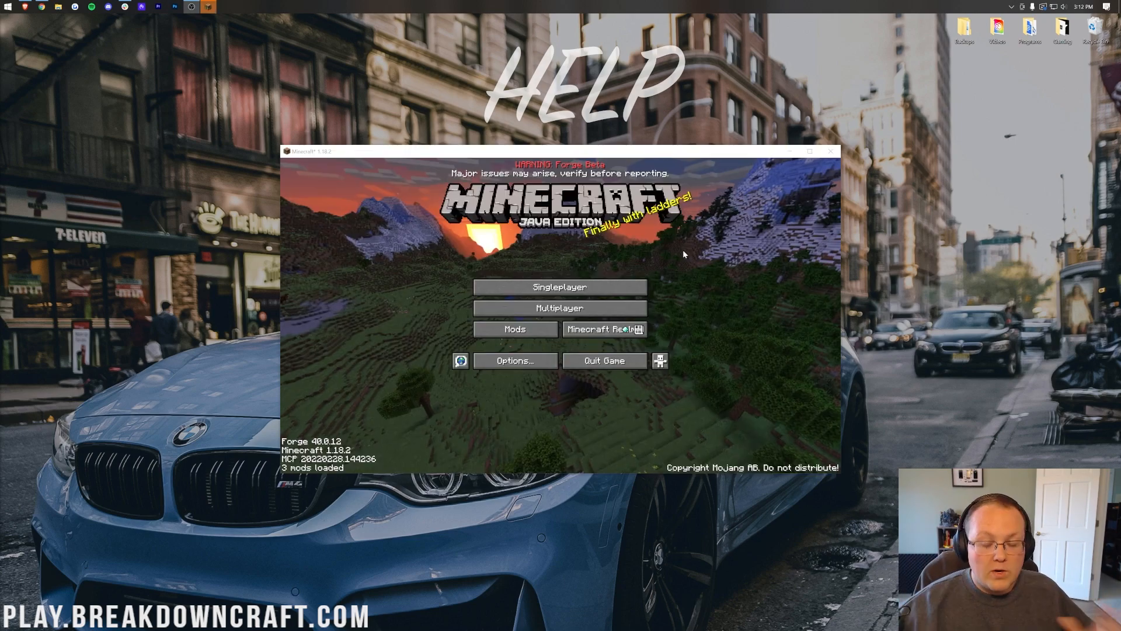
- Verify MrCrayfish's Furniture Mod 7.0.0-pre29 appears in the in-game mods list
left_click(509, 327)
left_click(335, 239)
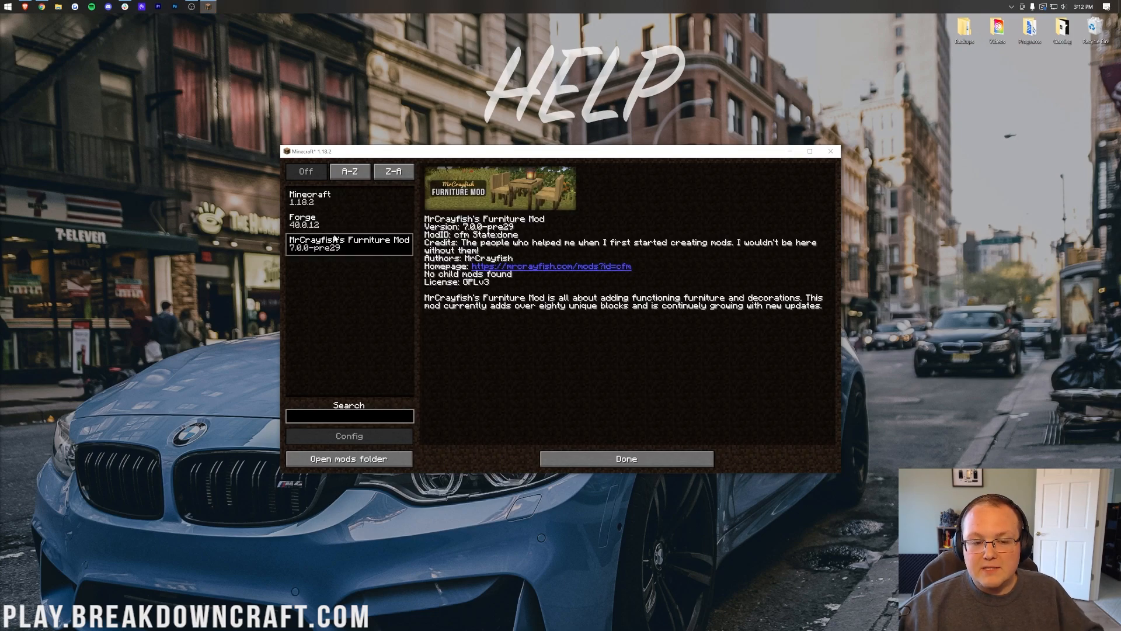
left_click(670, 463)
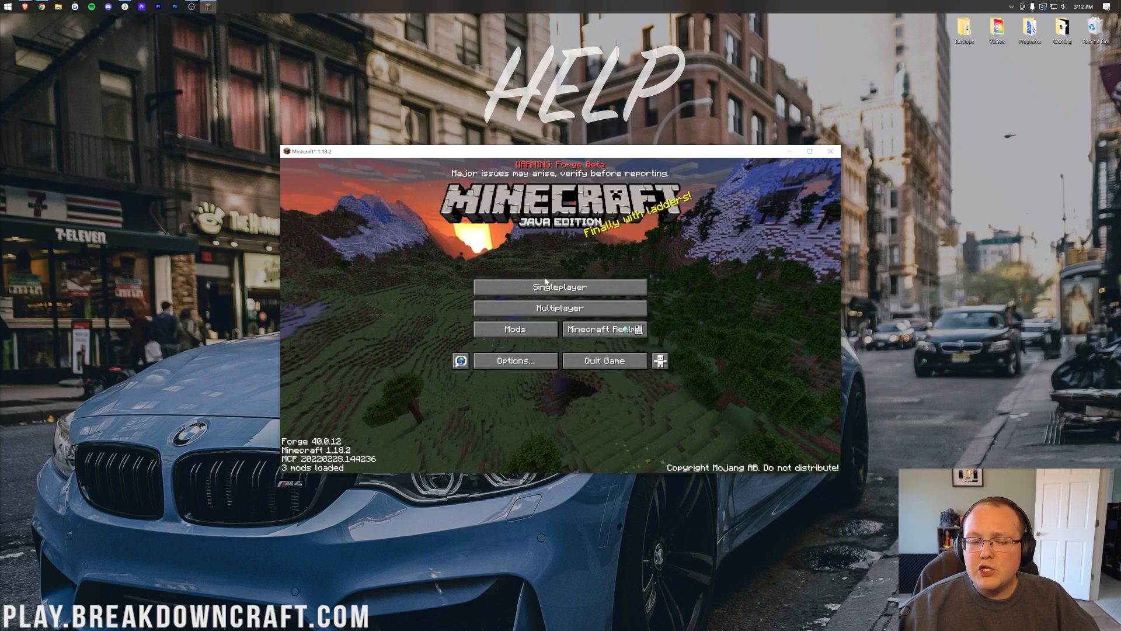
- Start creating a new singleplayer world
left_click(545, 282)
key("Return")
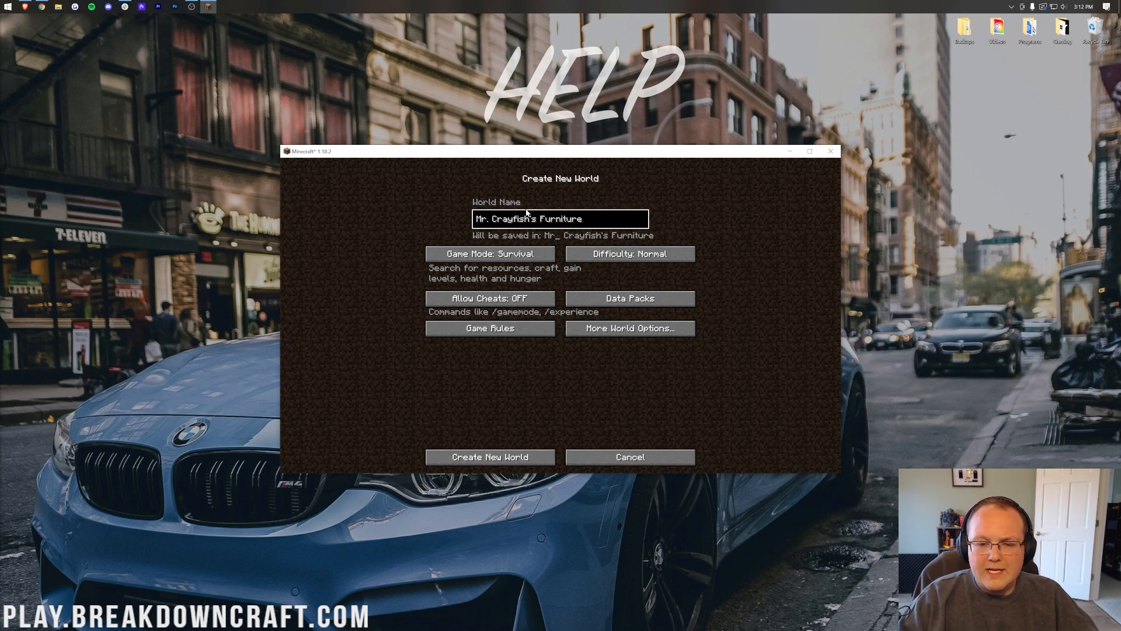
type("Mod")
- Create the world 'Mr. Crayfish's Furniture Mod' in Creative mode and load into it
left_click(537, 252)
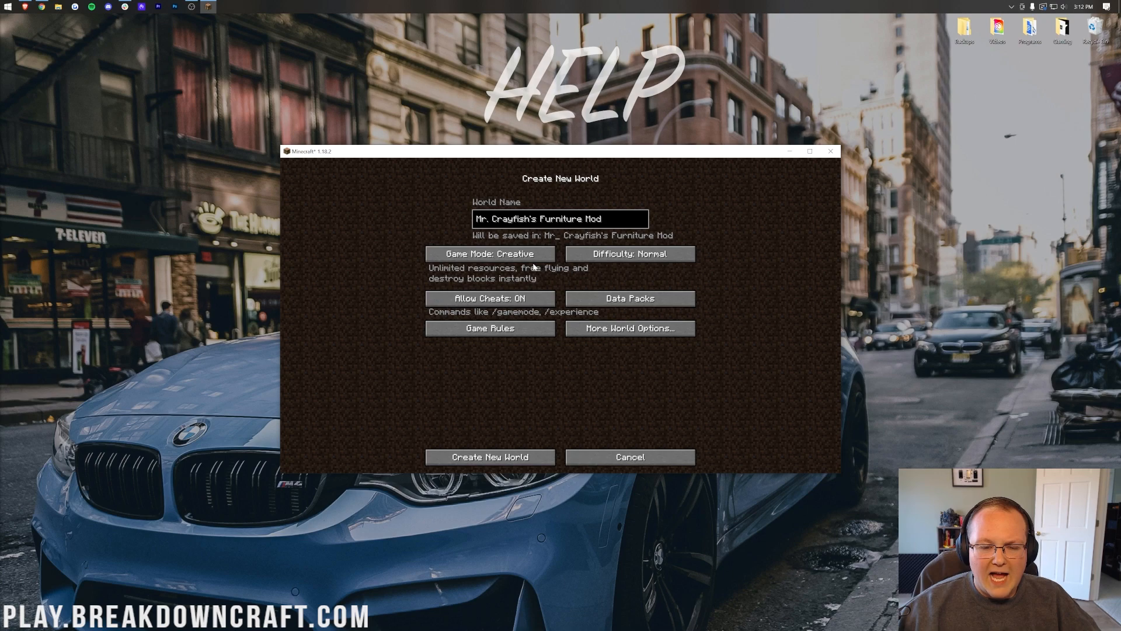
left_click(525, 456)
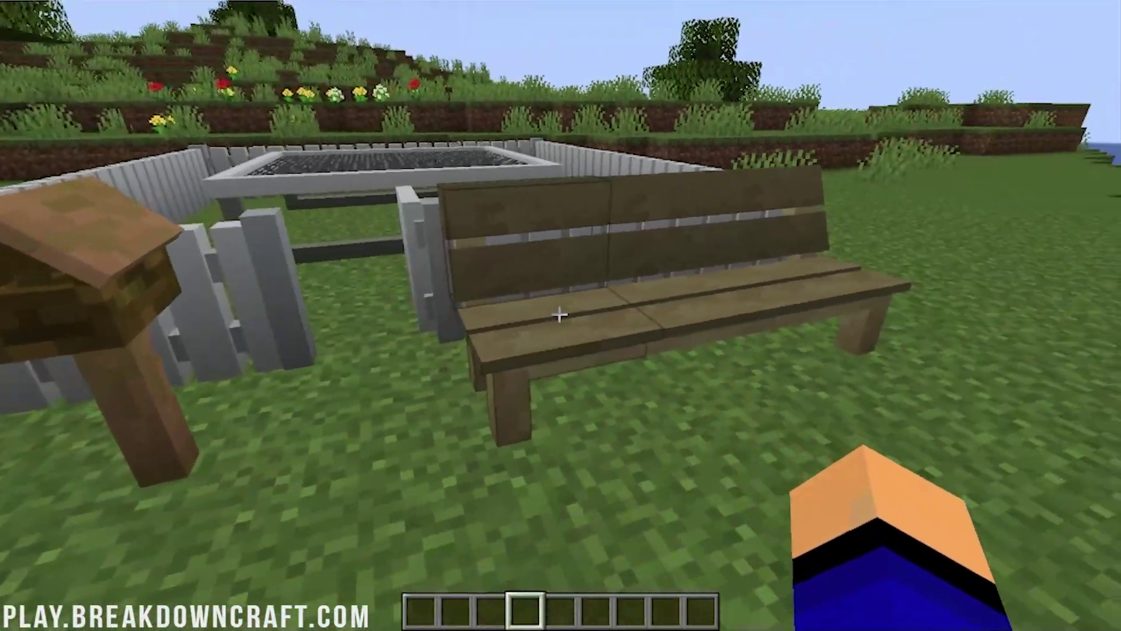
- Sit on the park bench and check the mailbox's storage
right_click(559, 313)
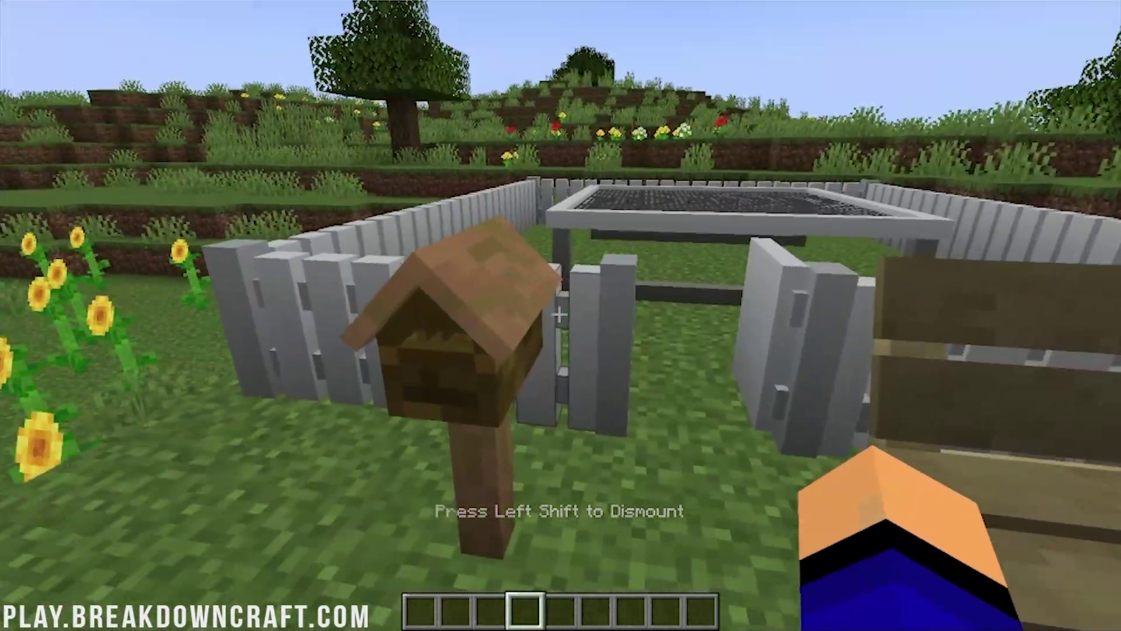
right_click(561, 316)
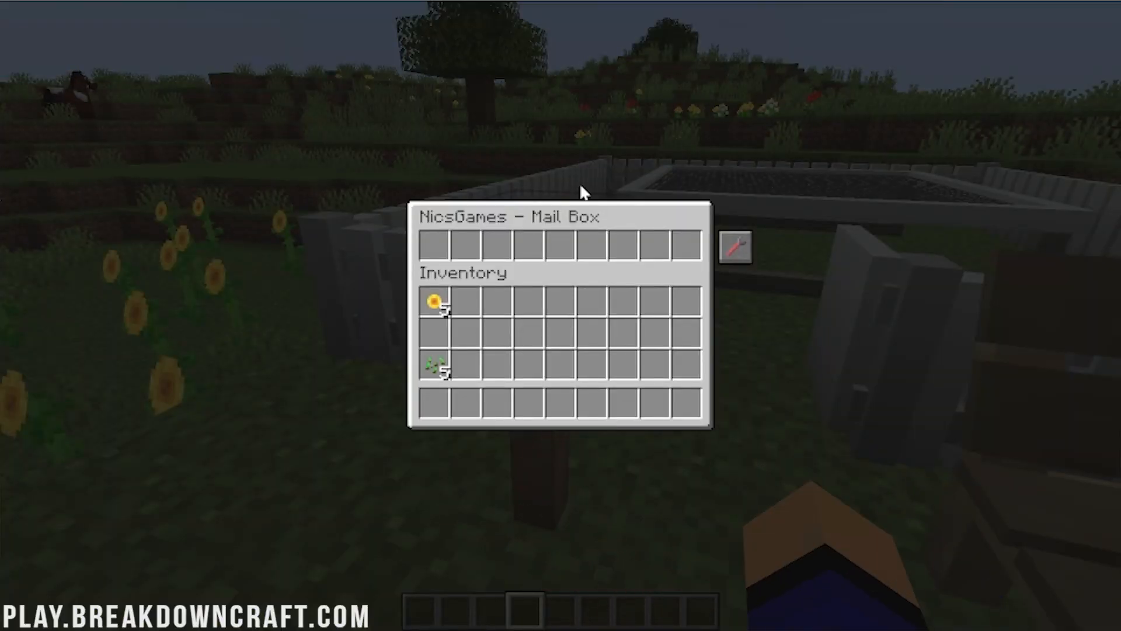
key("Escape")
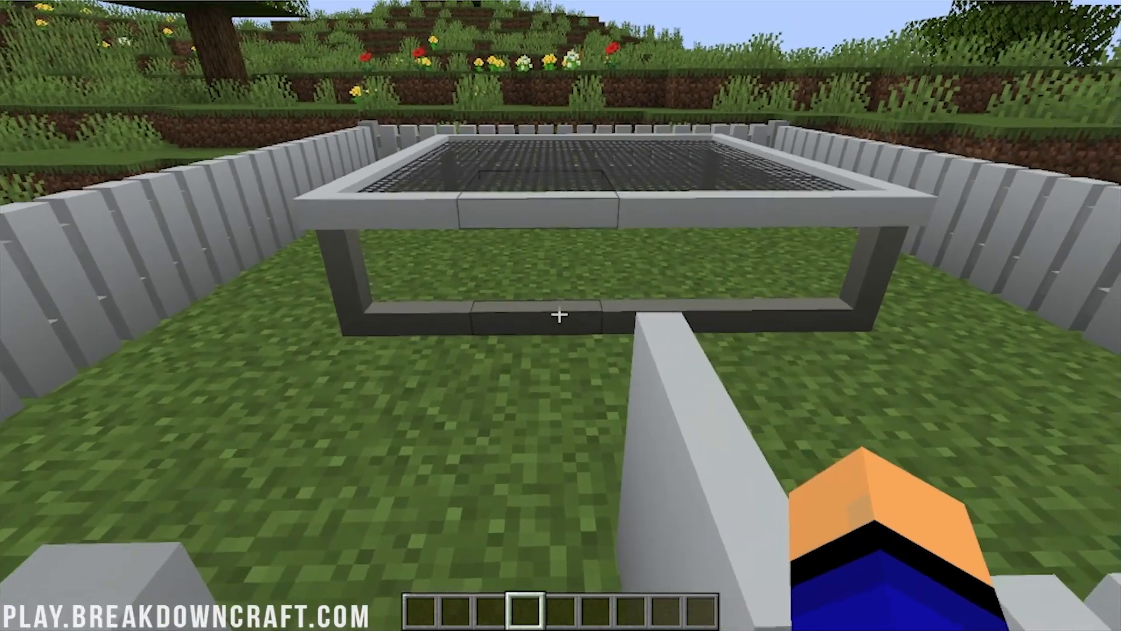
- Bounce on the trampoline through the fence gate, then walk to the kitchen counters
key("s")
key("w")
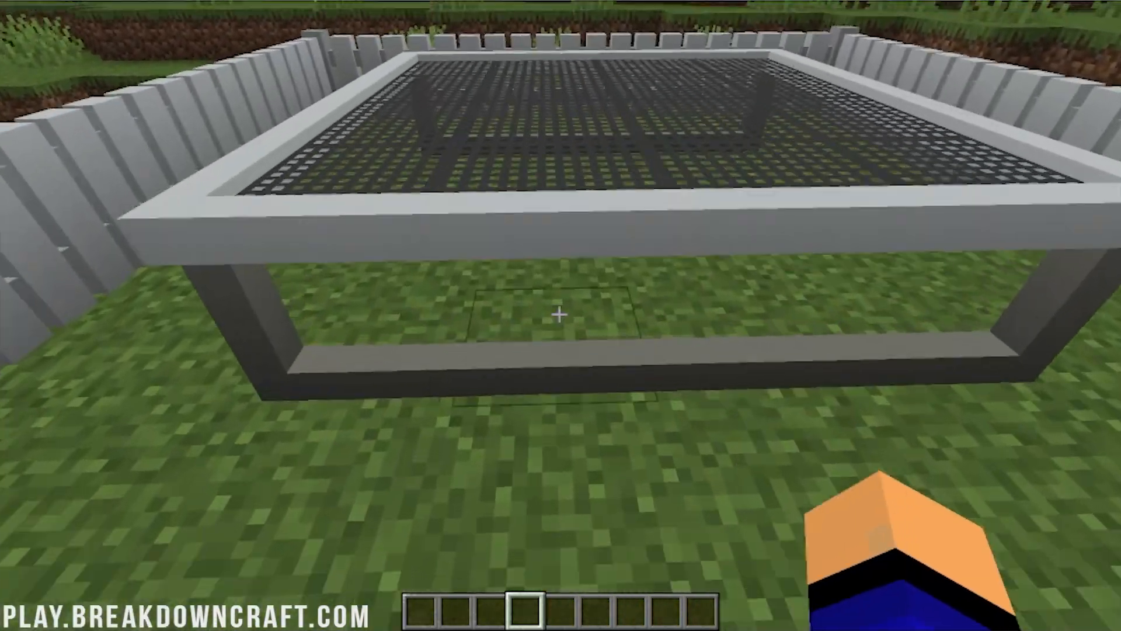
key("space")
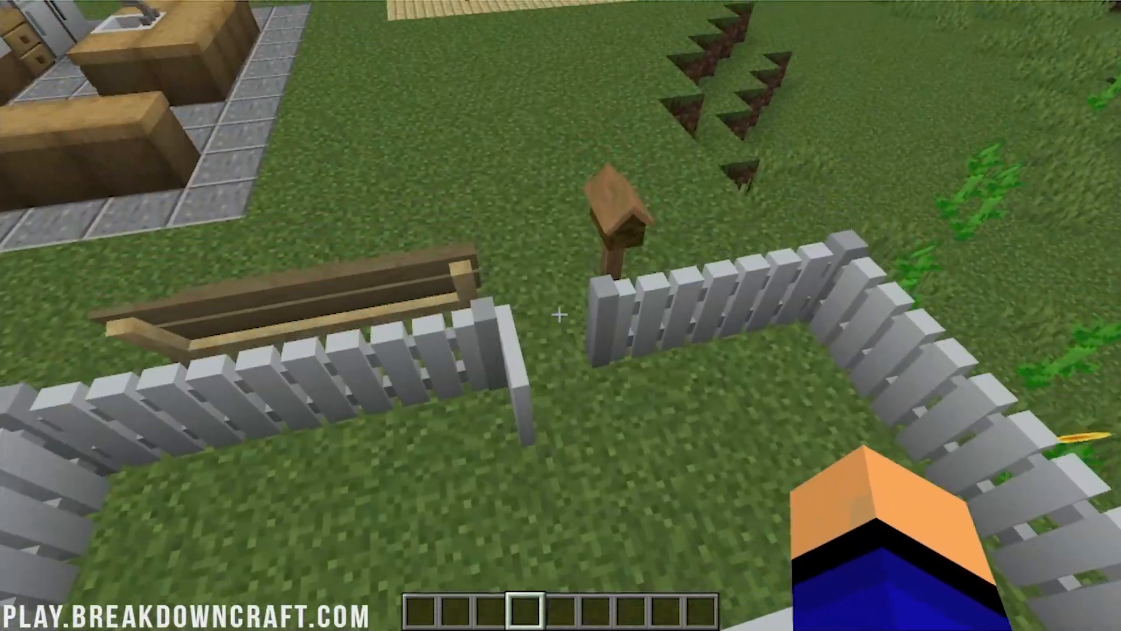
key("w")
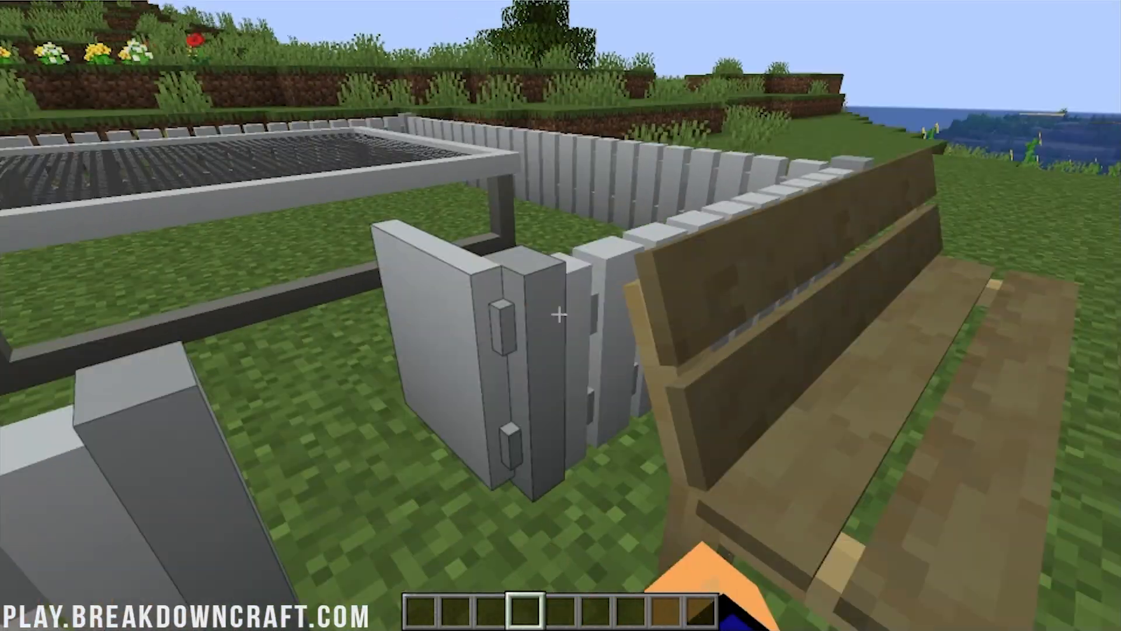
key("w")
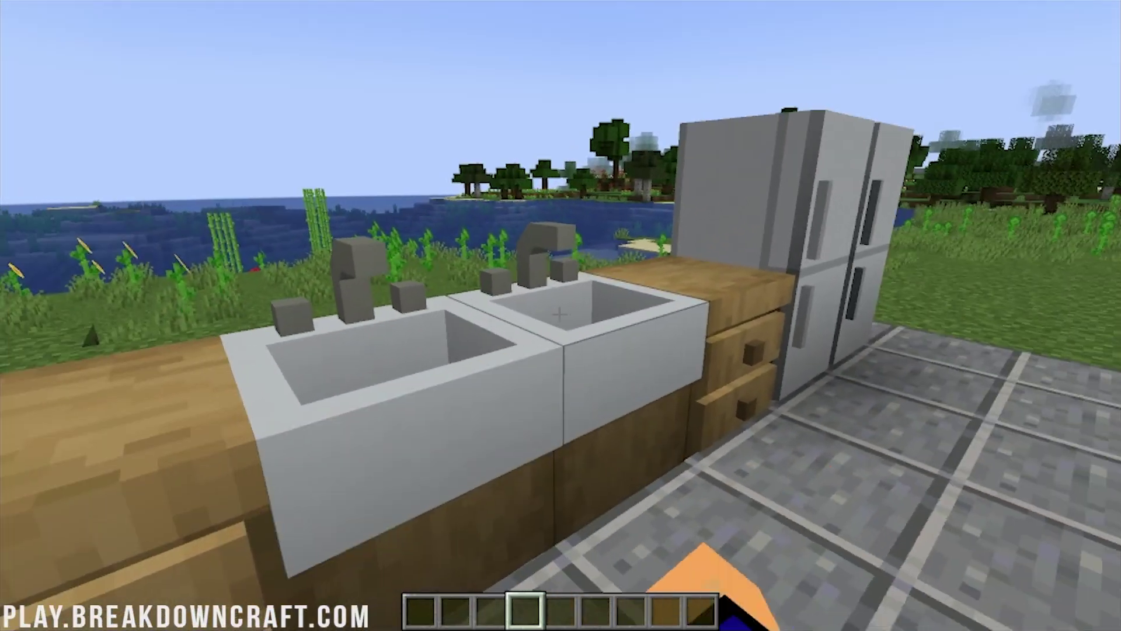
- Break one of the two kitchen sinks and check the drawer's storage
left_click(561, 316)
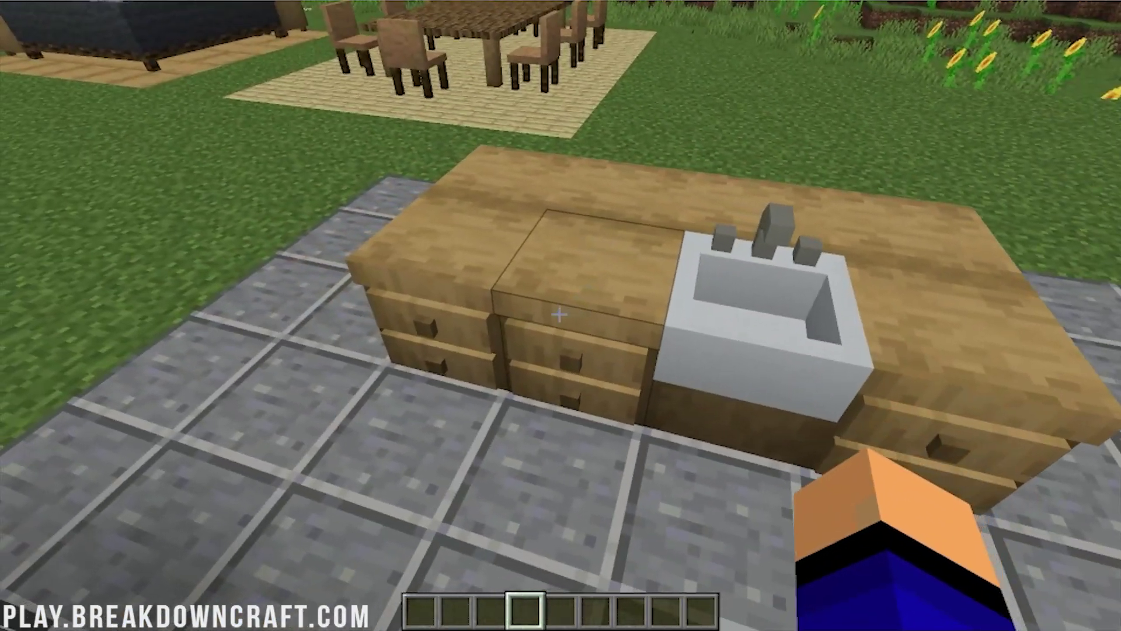
right_click(562, 316)
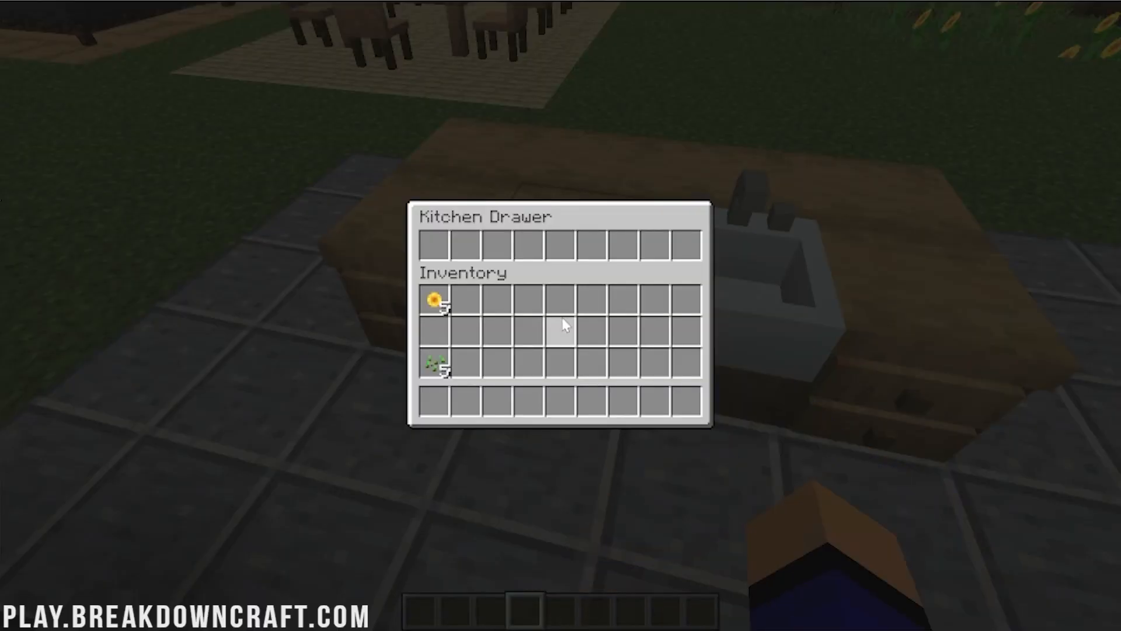
key("Escape")
right_click(561, 316)
key("Escape")
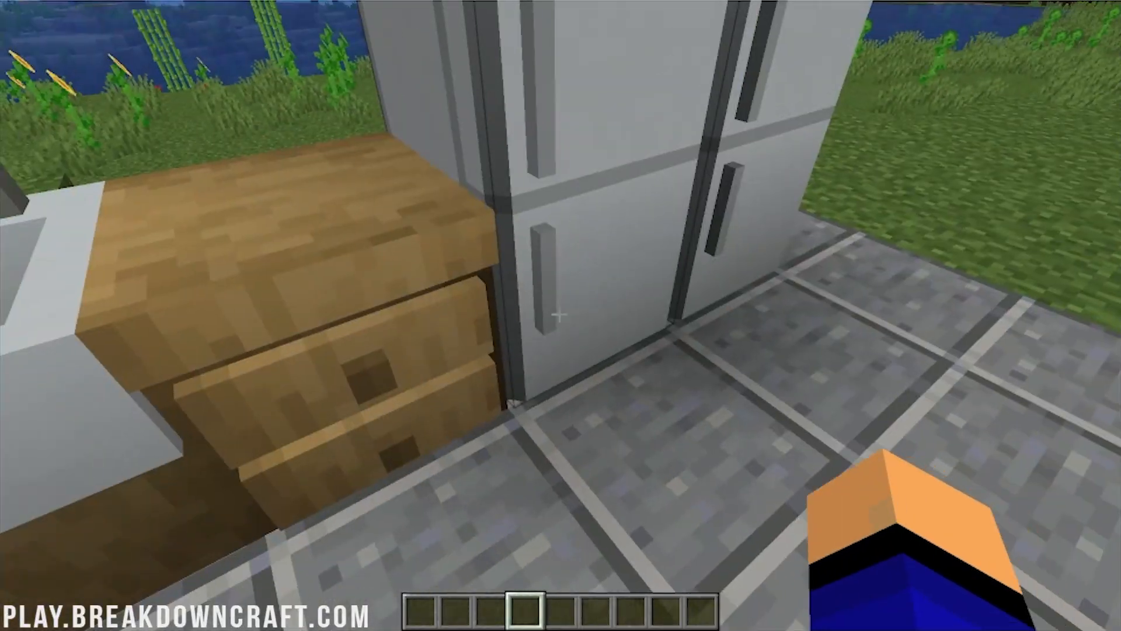
- Check the fridge and freezer storage compartments
right_click(560, 316)
key("Escape")
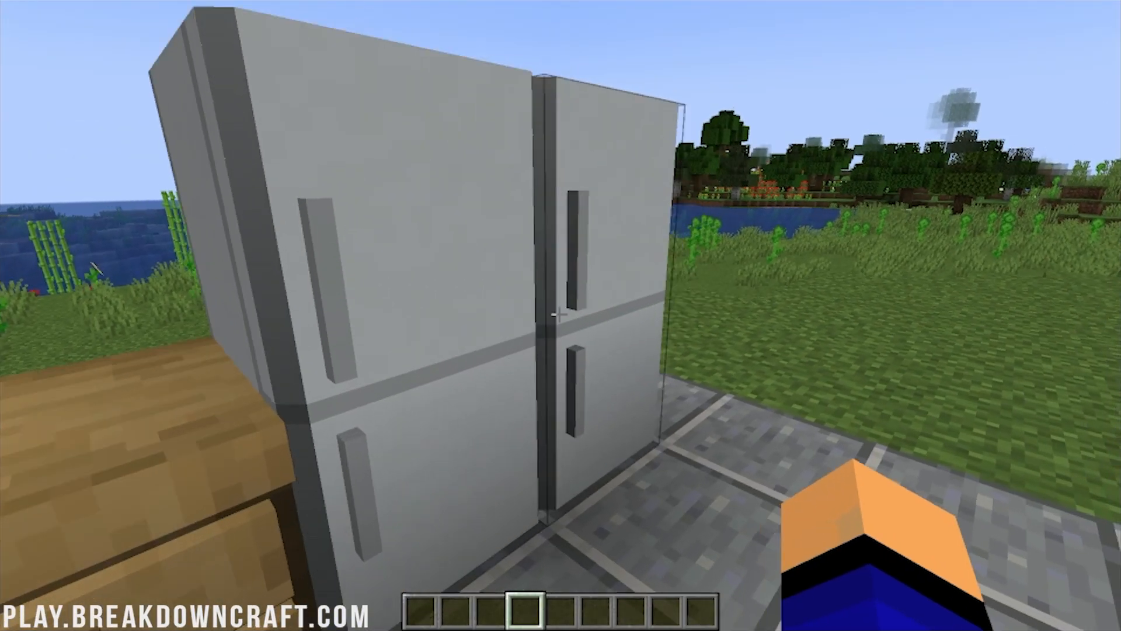
right_click(561, 316)
key("Escape")
right_click(561, 315)
key("Escape")
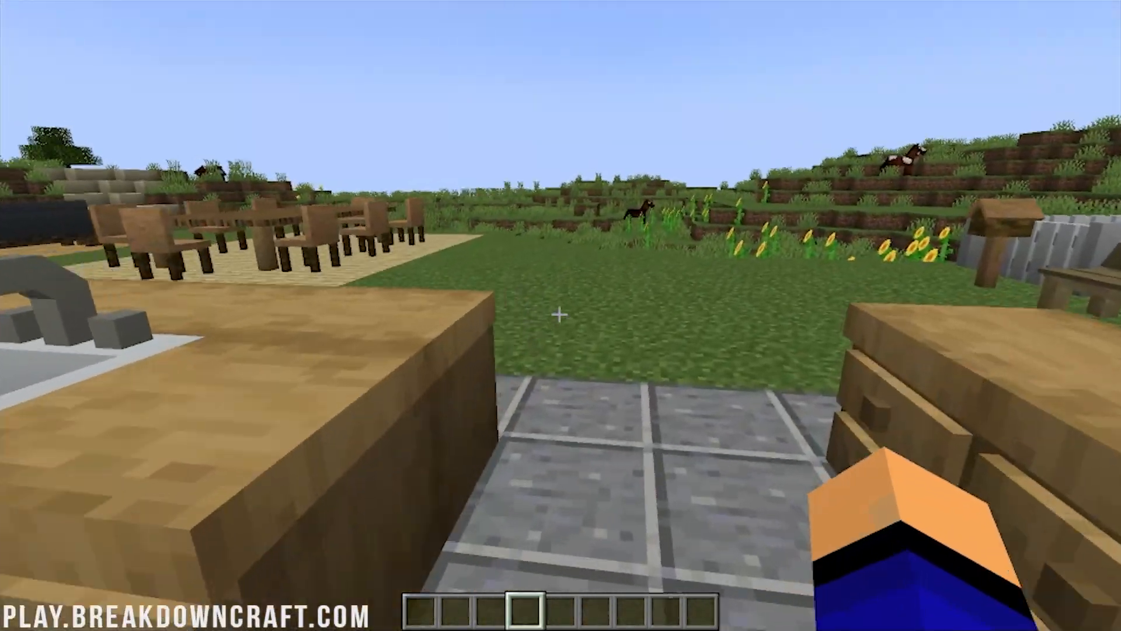
- Sit on a dining chair, walk around the table, and head toward the sofa area
key("w")
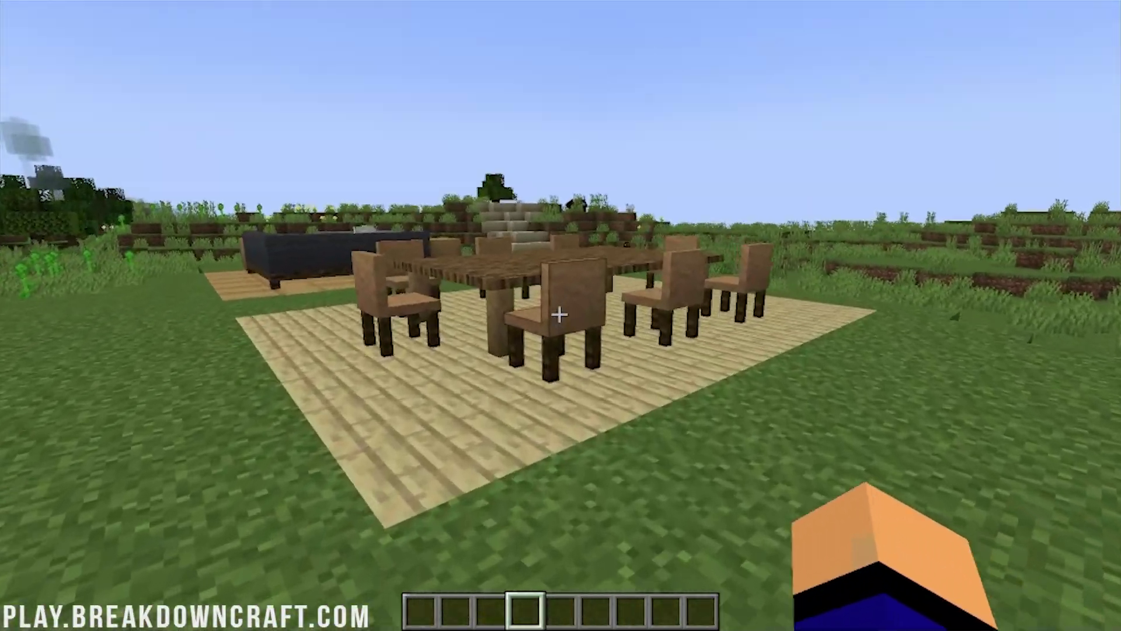
right_click(561, 316)
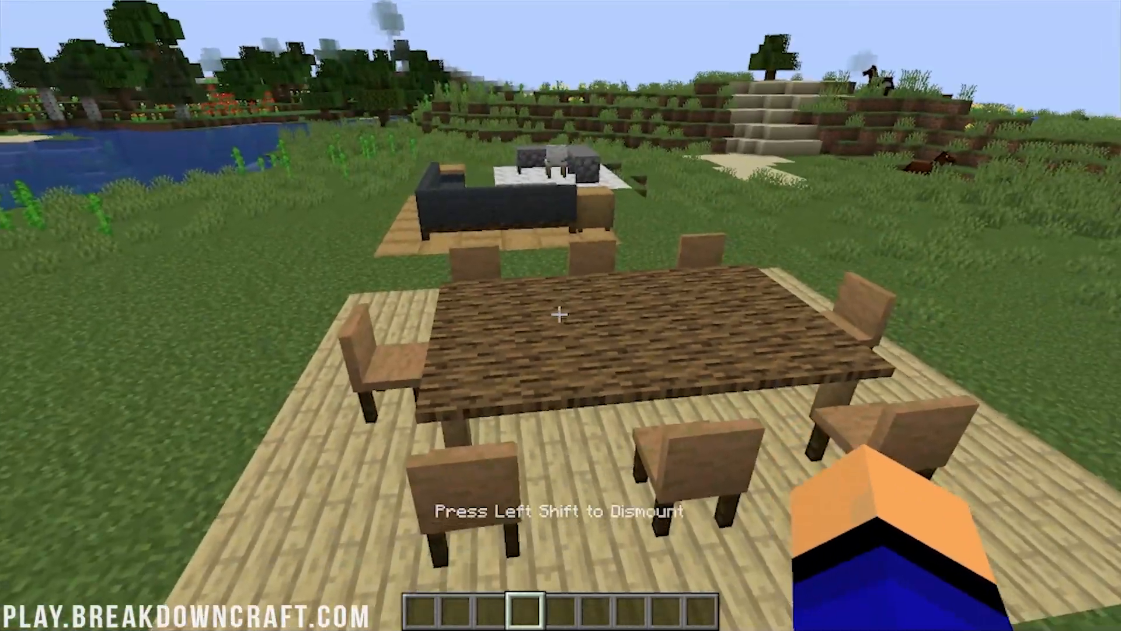
key("shift")
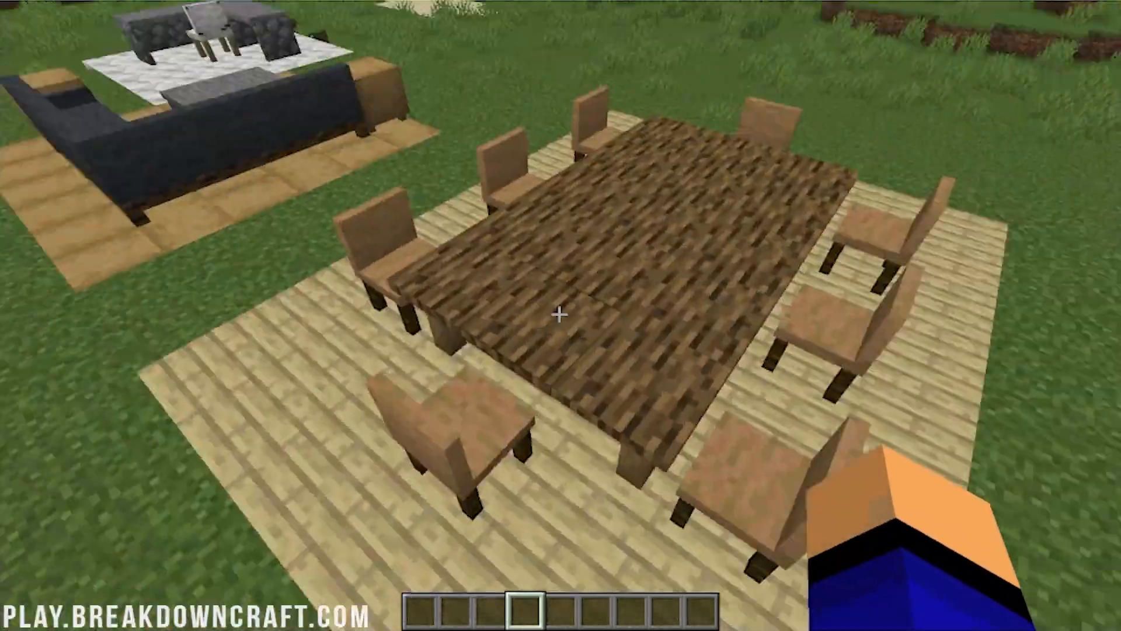
key("w")
key("a")
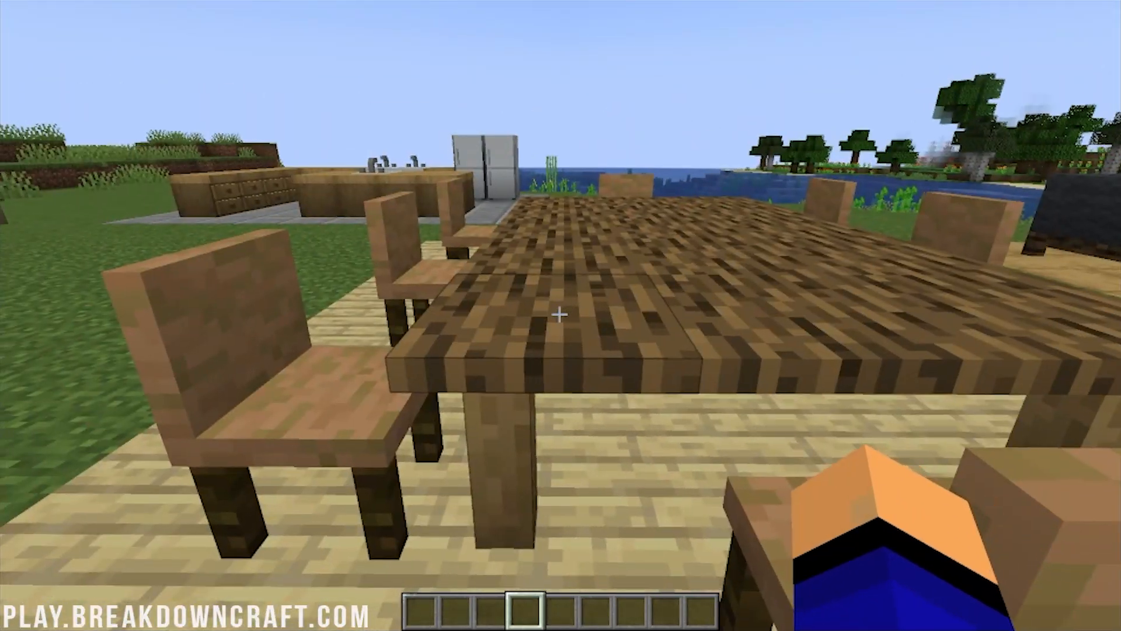
key("w")
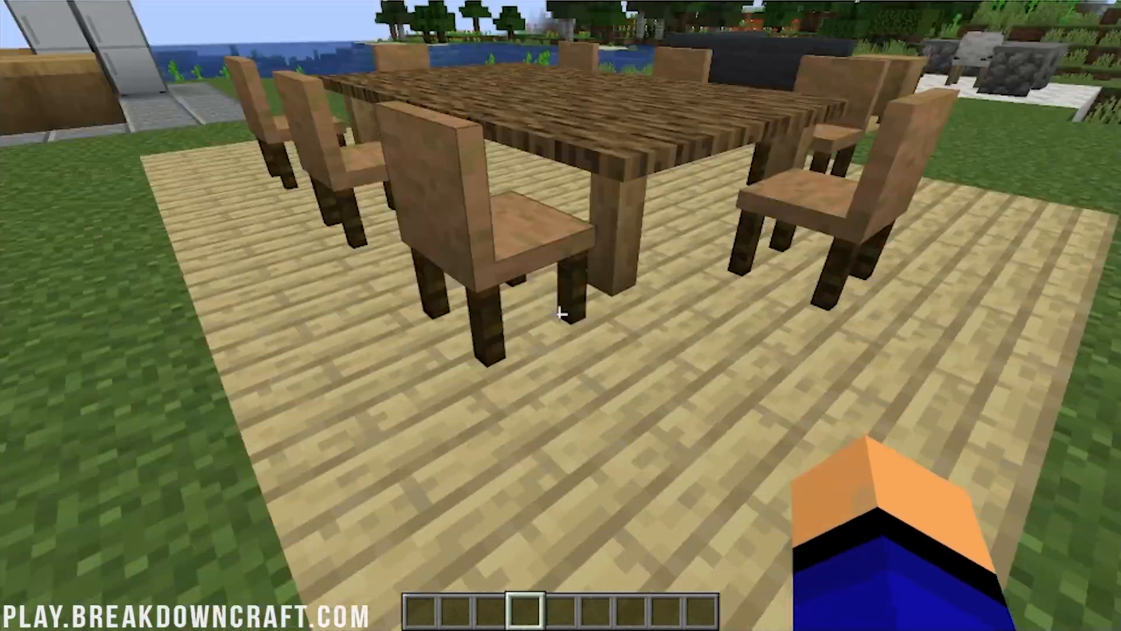
key("w")
key("w")
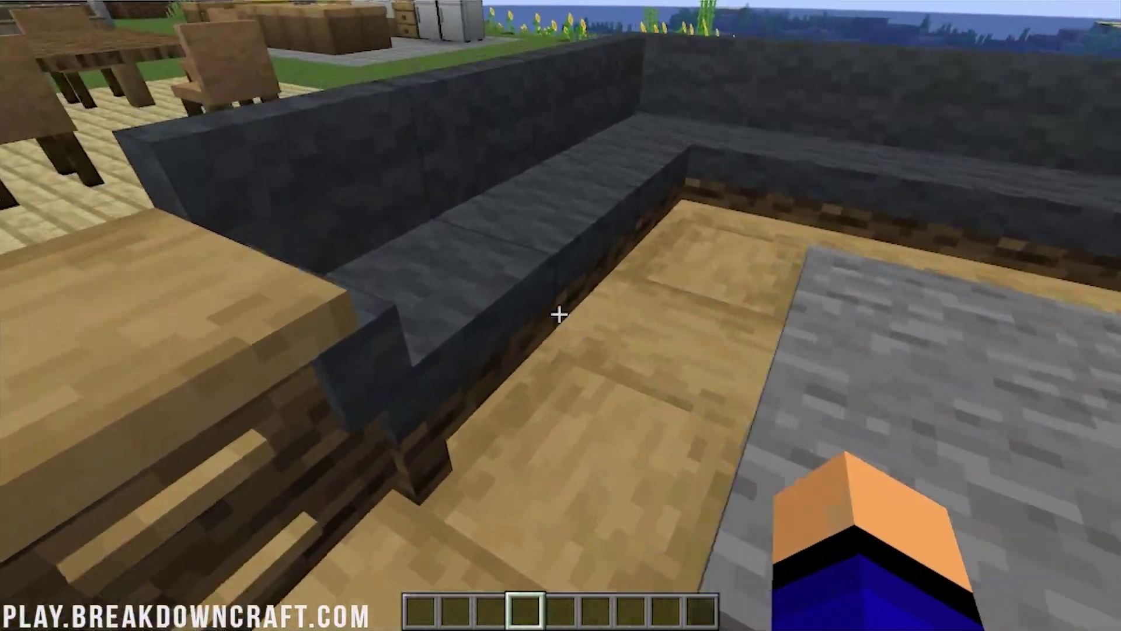
- Sit on the dark grey sofa, then walk around the desk and dining table
right_click(559, 314)
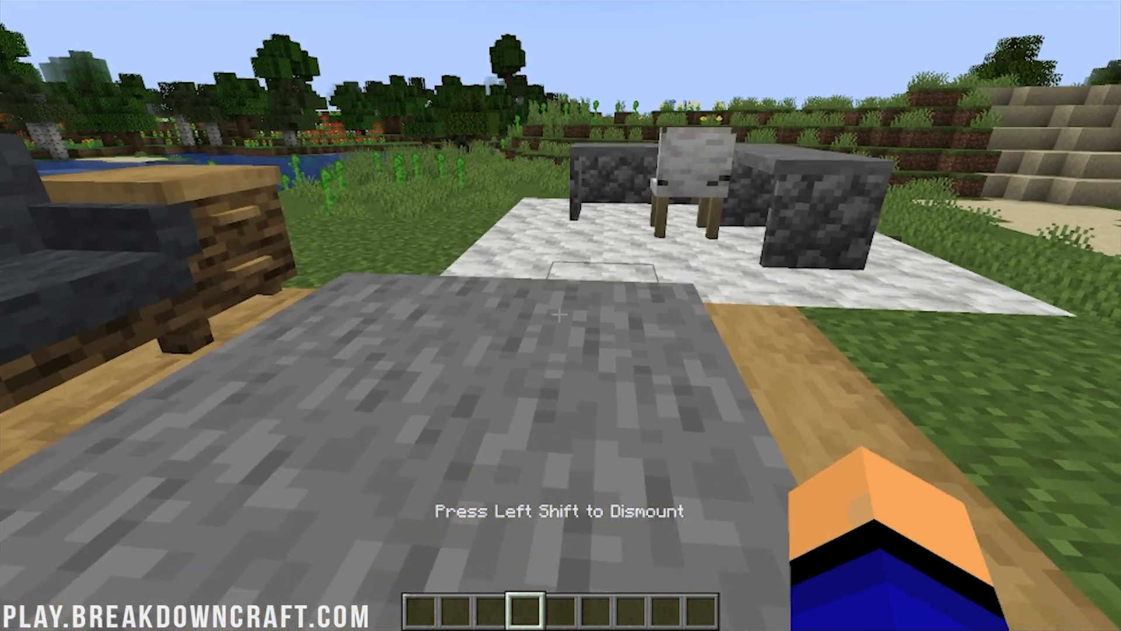
key("shift")
key("w")
key("w")
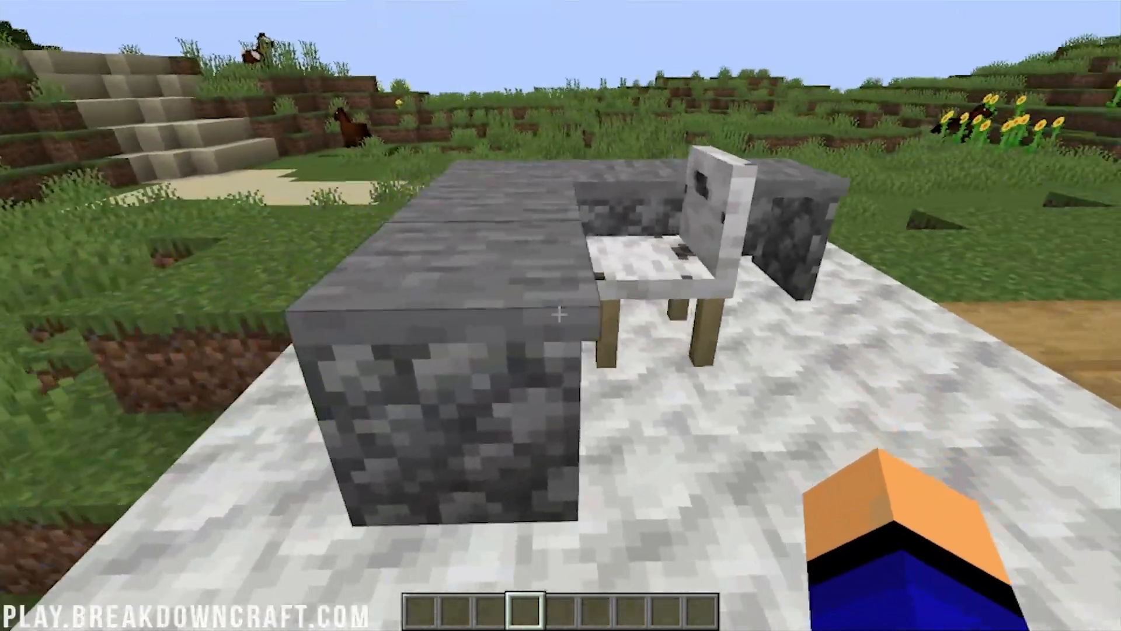
key("w")
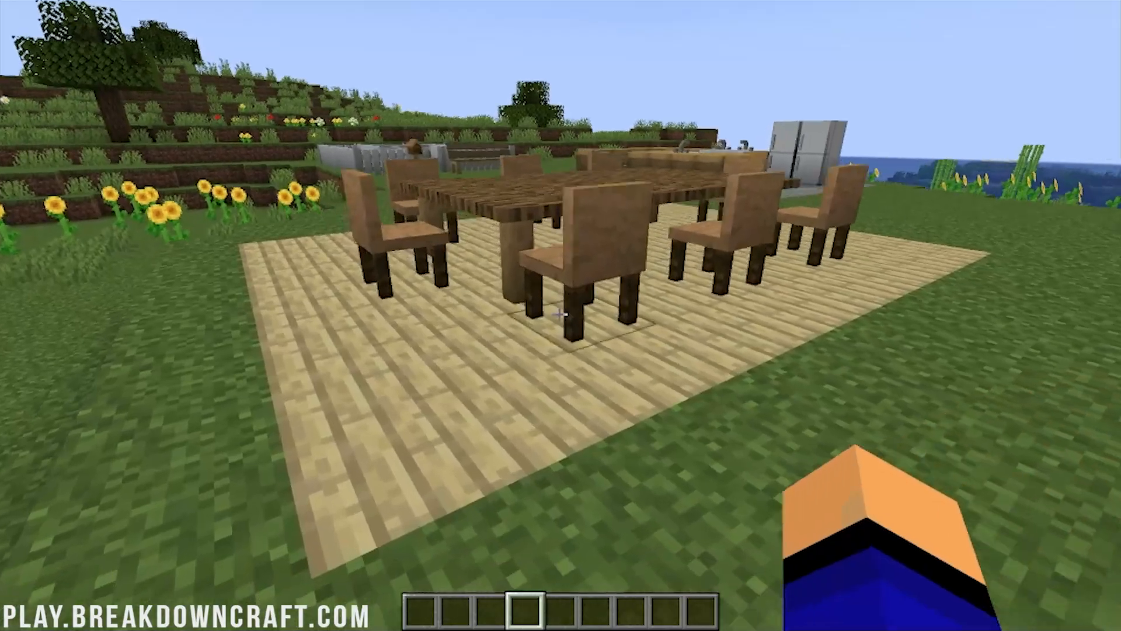
key("w")
key("s")
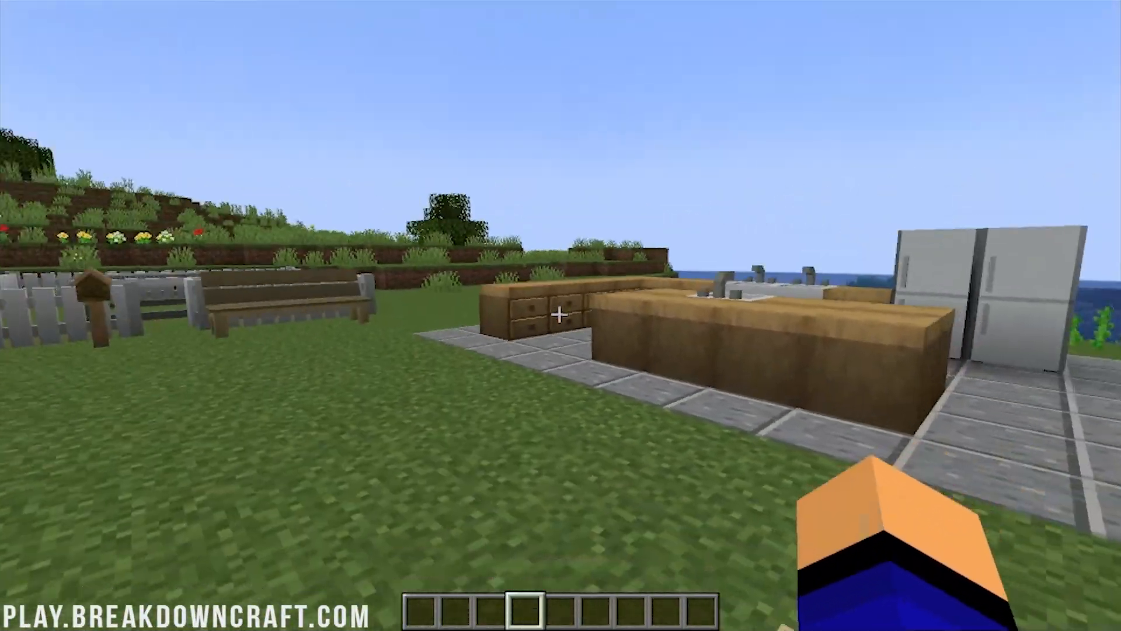
key("w")
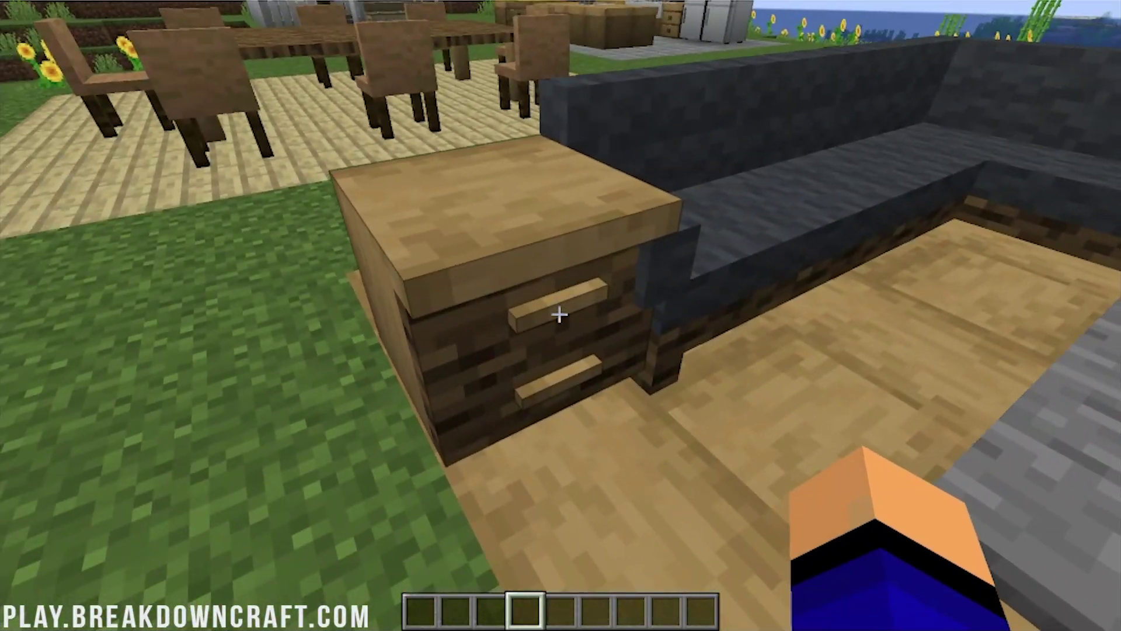
- Check the bedside cabinet's storage and look around before standing beside the sofa
right_click(561, 315)
key("Escape")
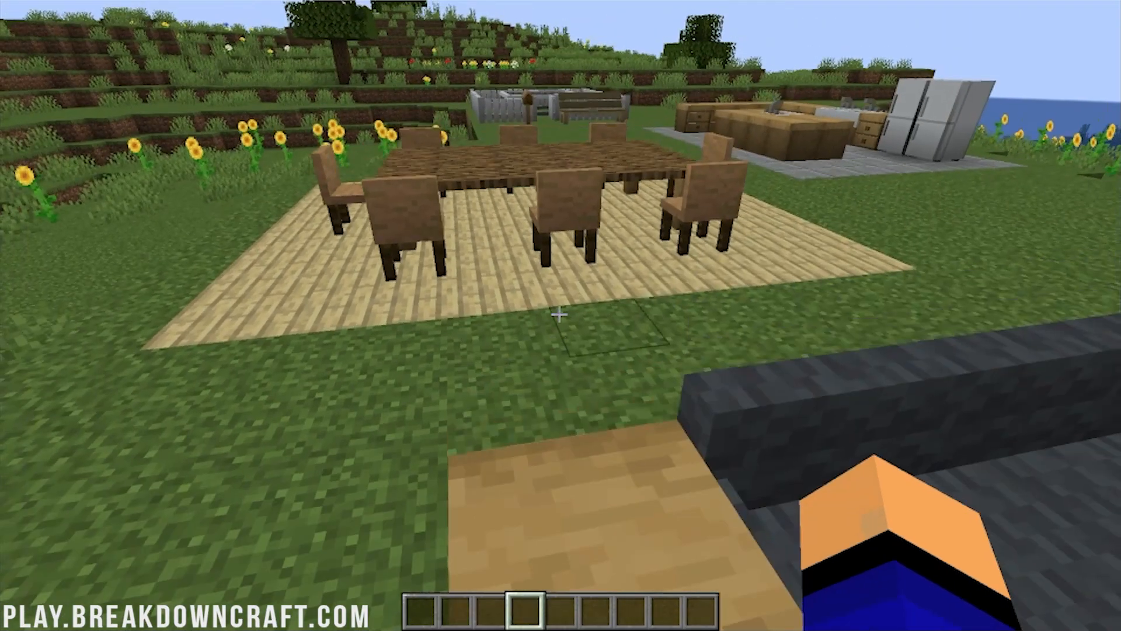
key("w")
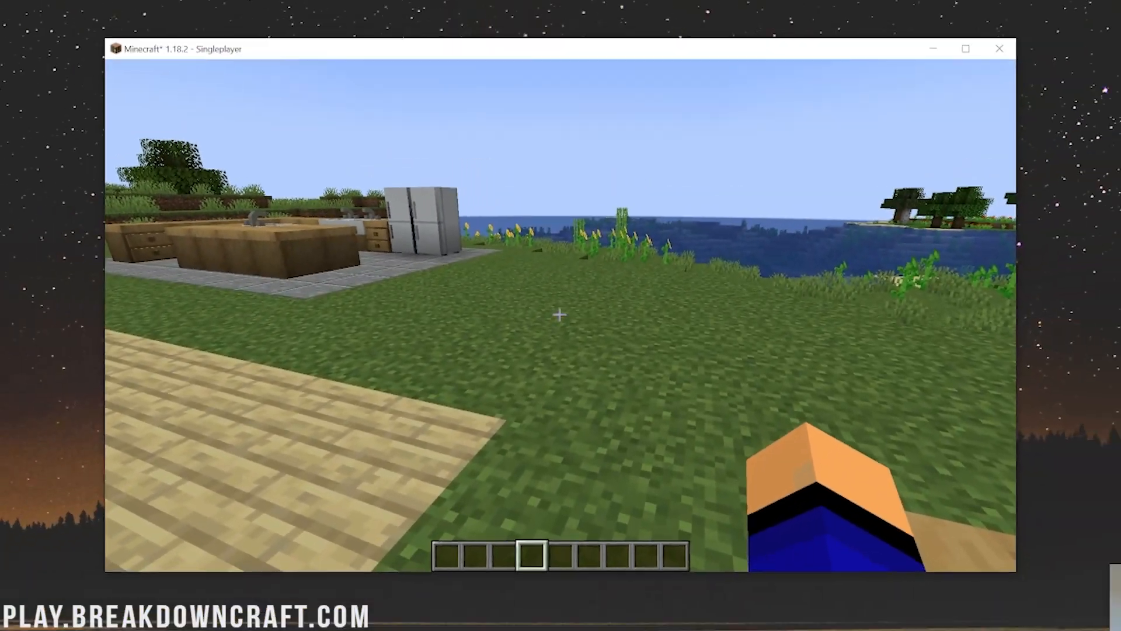
key("w")
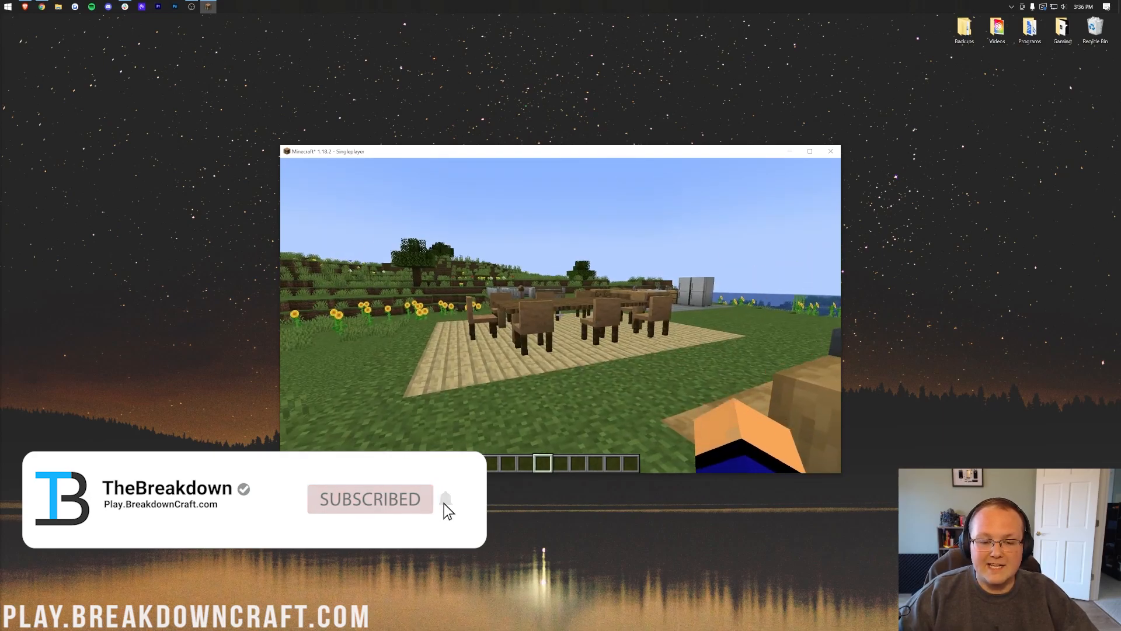
key("a")
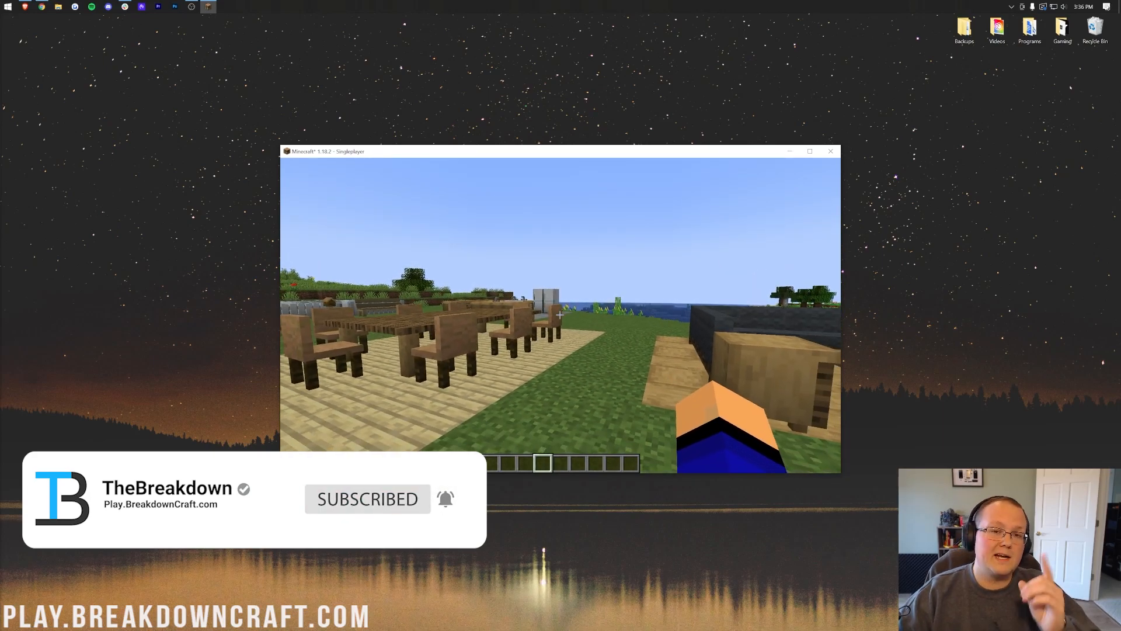